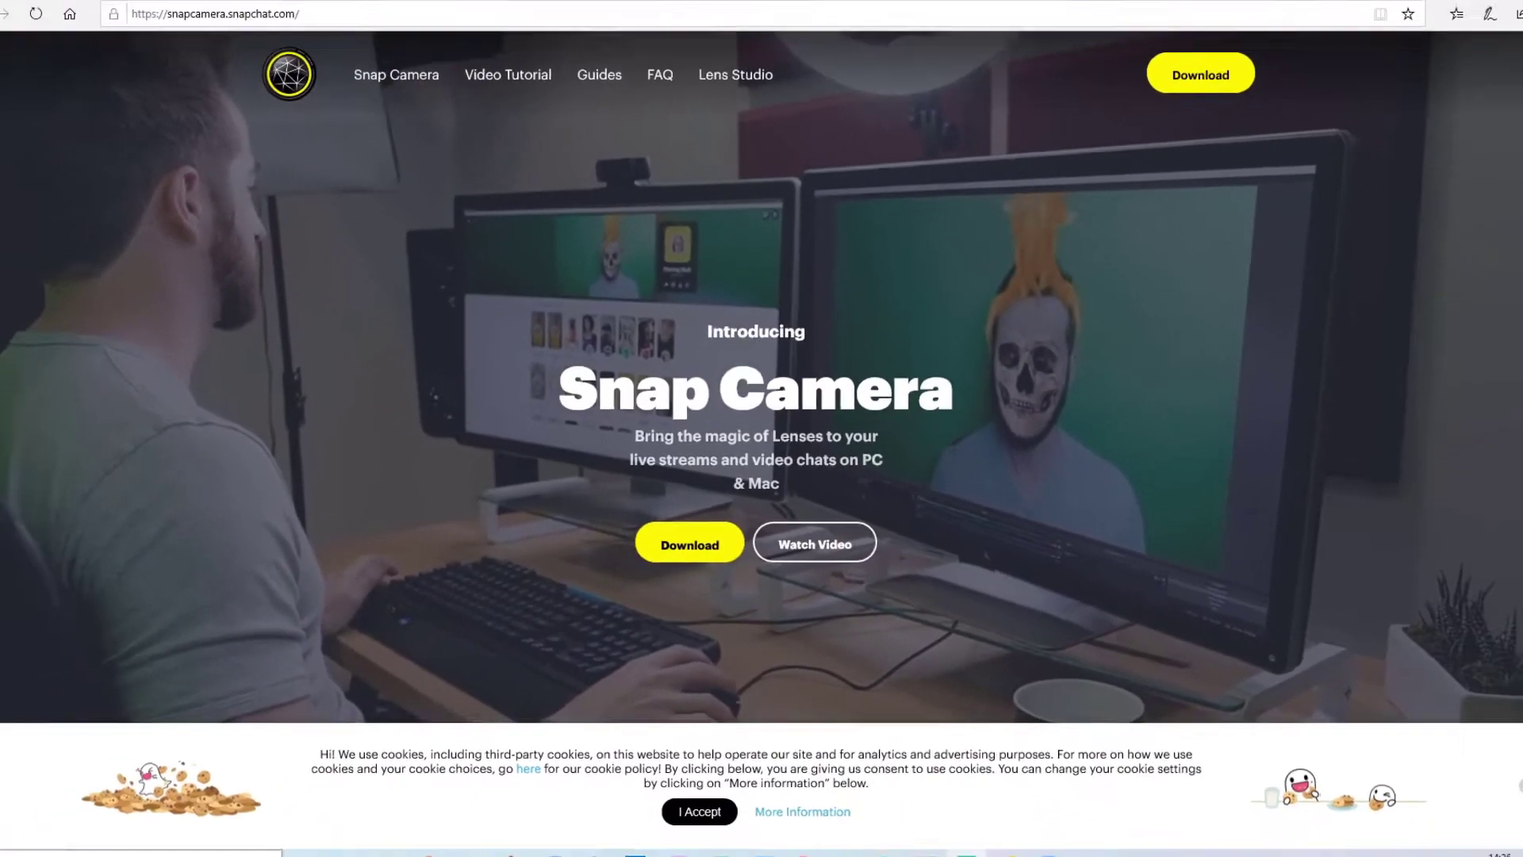
# Launch Snap Camera from the Windows search and review its camera, microphone and video settings.
pyautogui.click(110, 843)
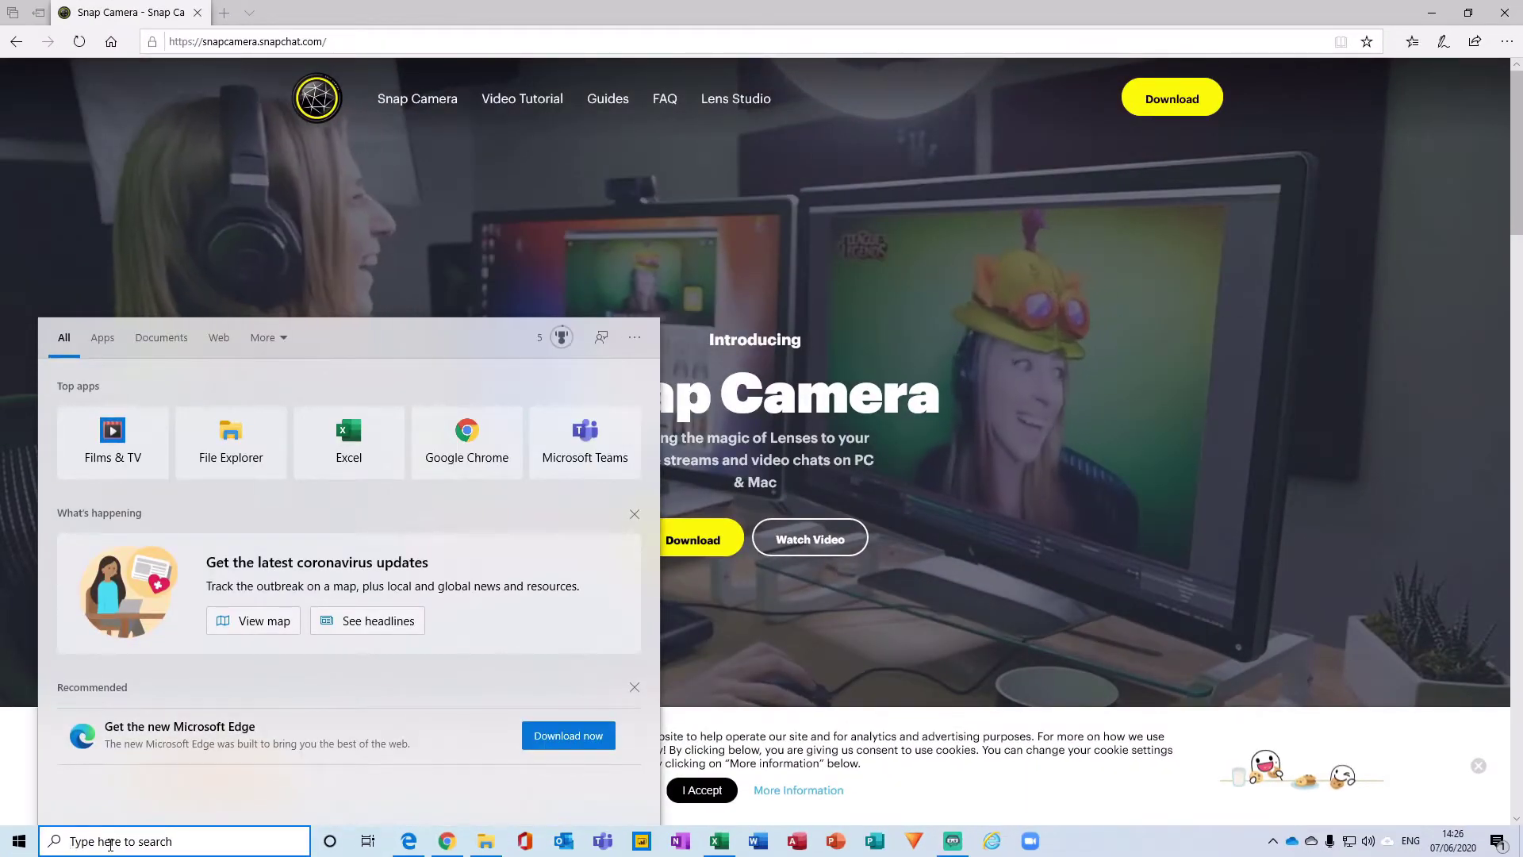
pyautogui.write('snap')
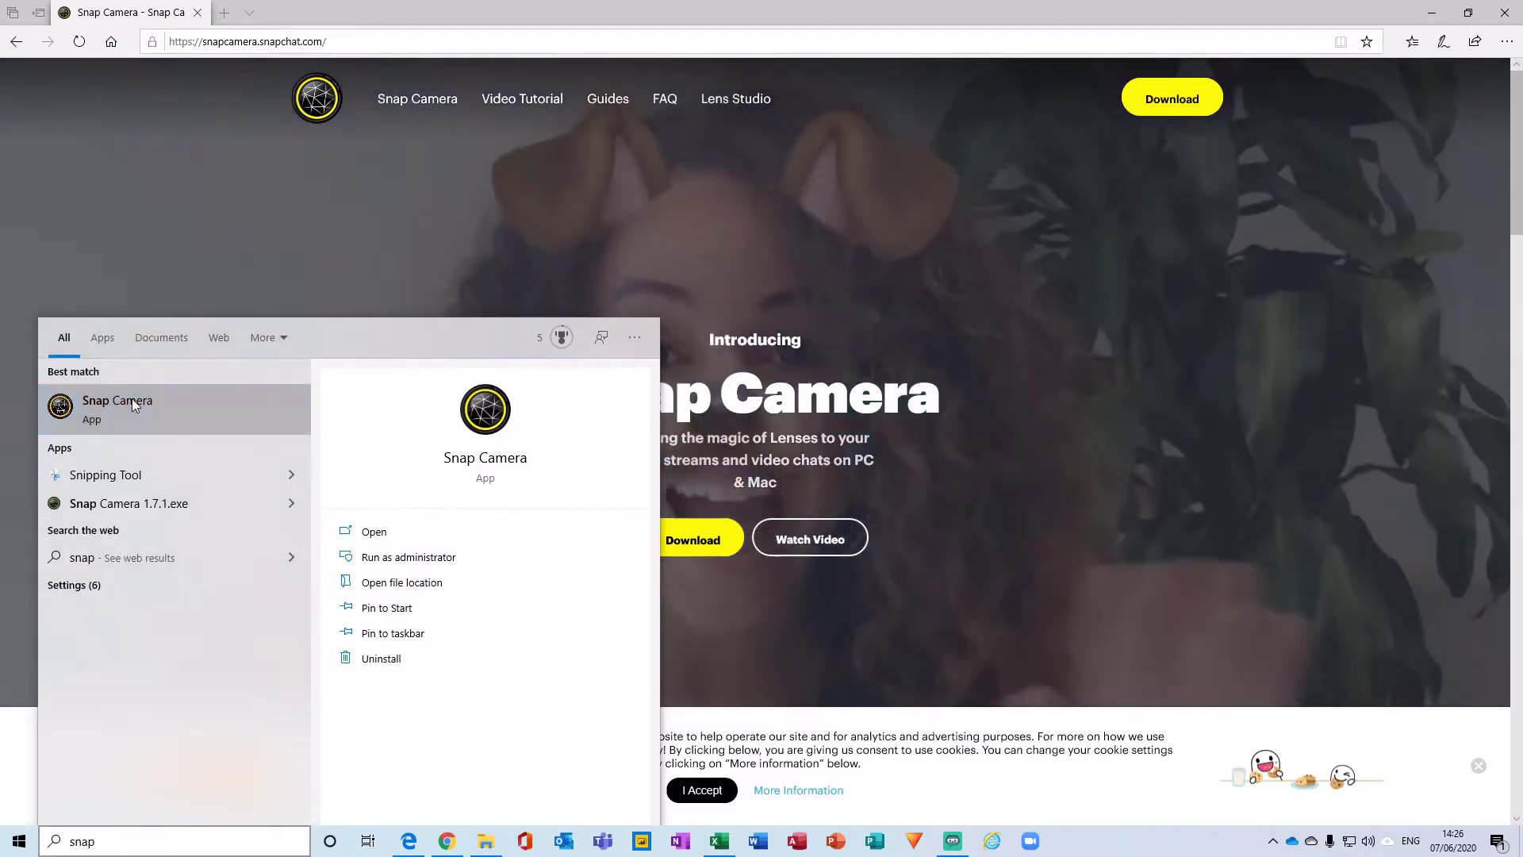
pyautogui.click(132, 399)
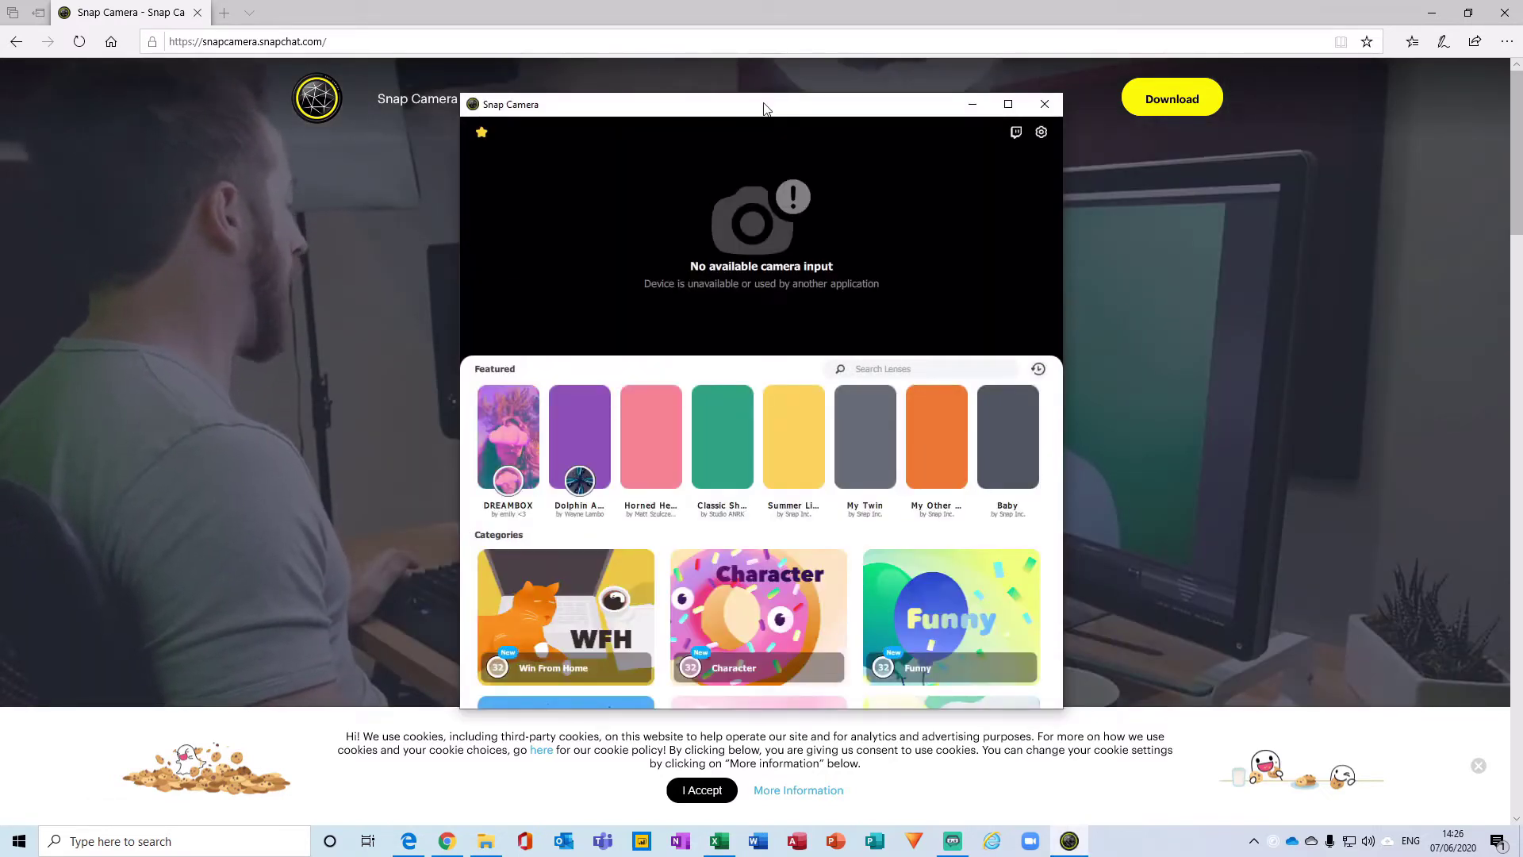
pyautogui.moveTo(764, 109); pyautogui.dragTo(749, 99)
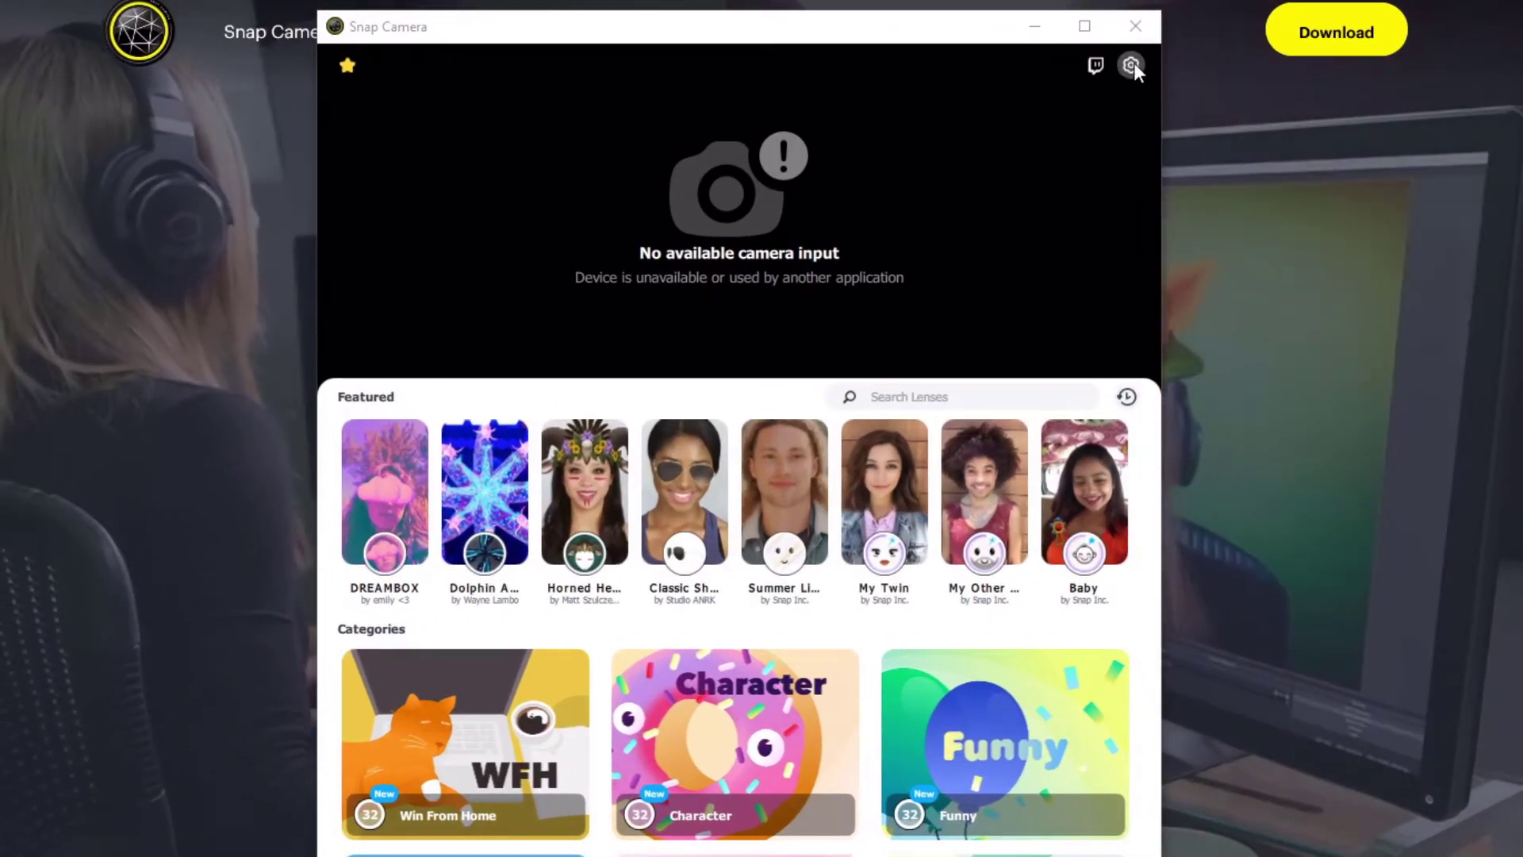
pyautogui.click(1131, 66)
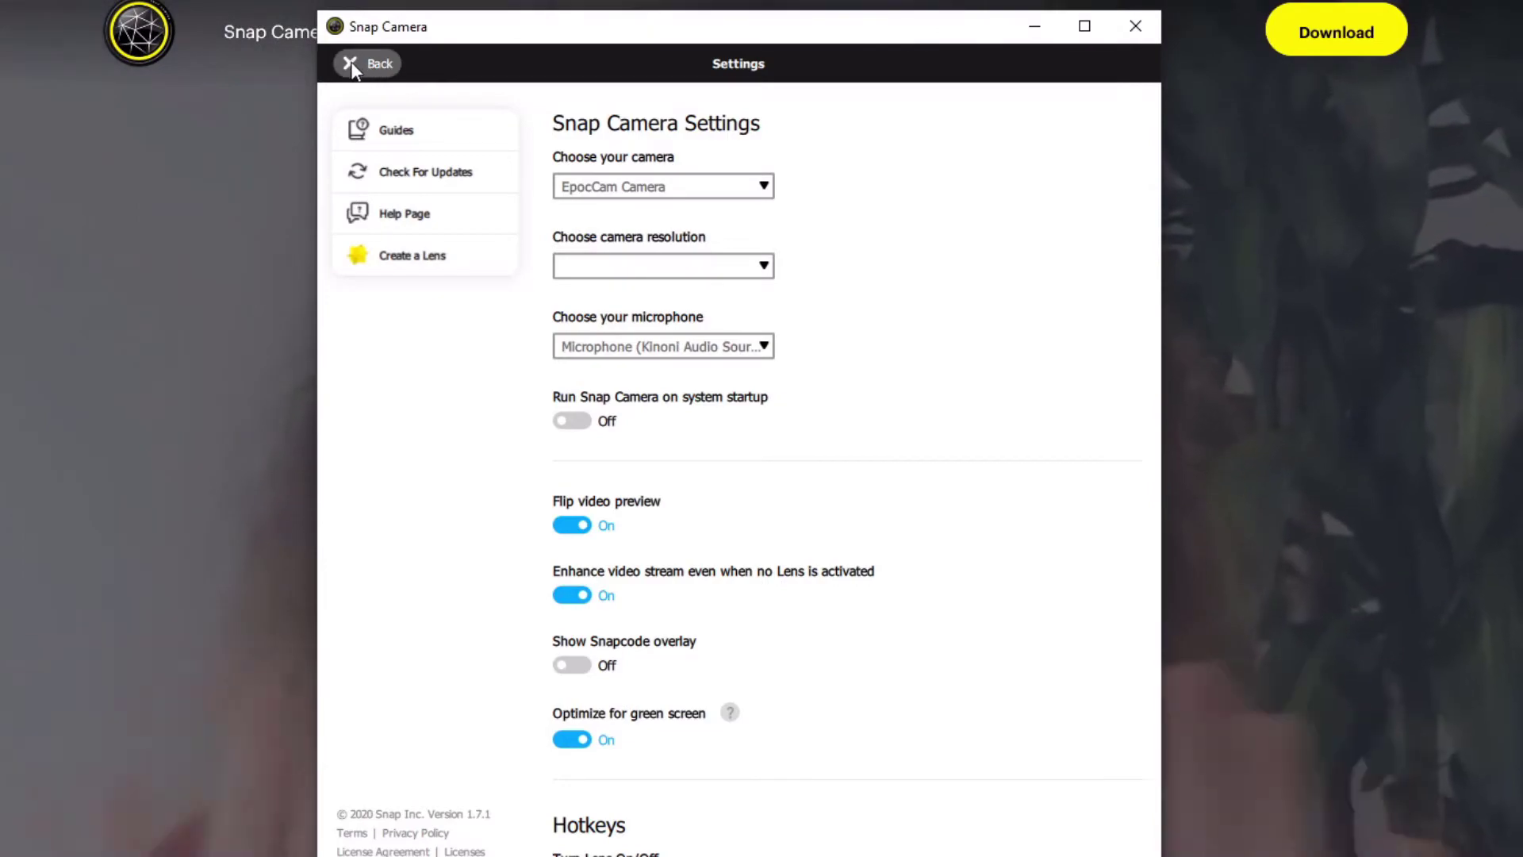
pyautogui.click(352, 63)
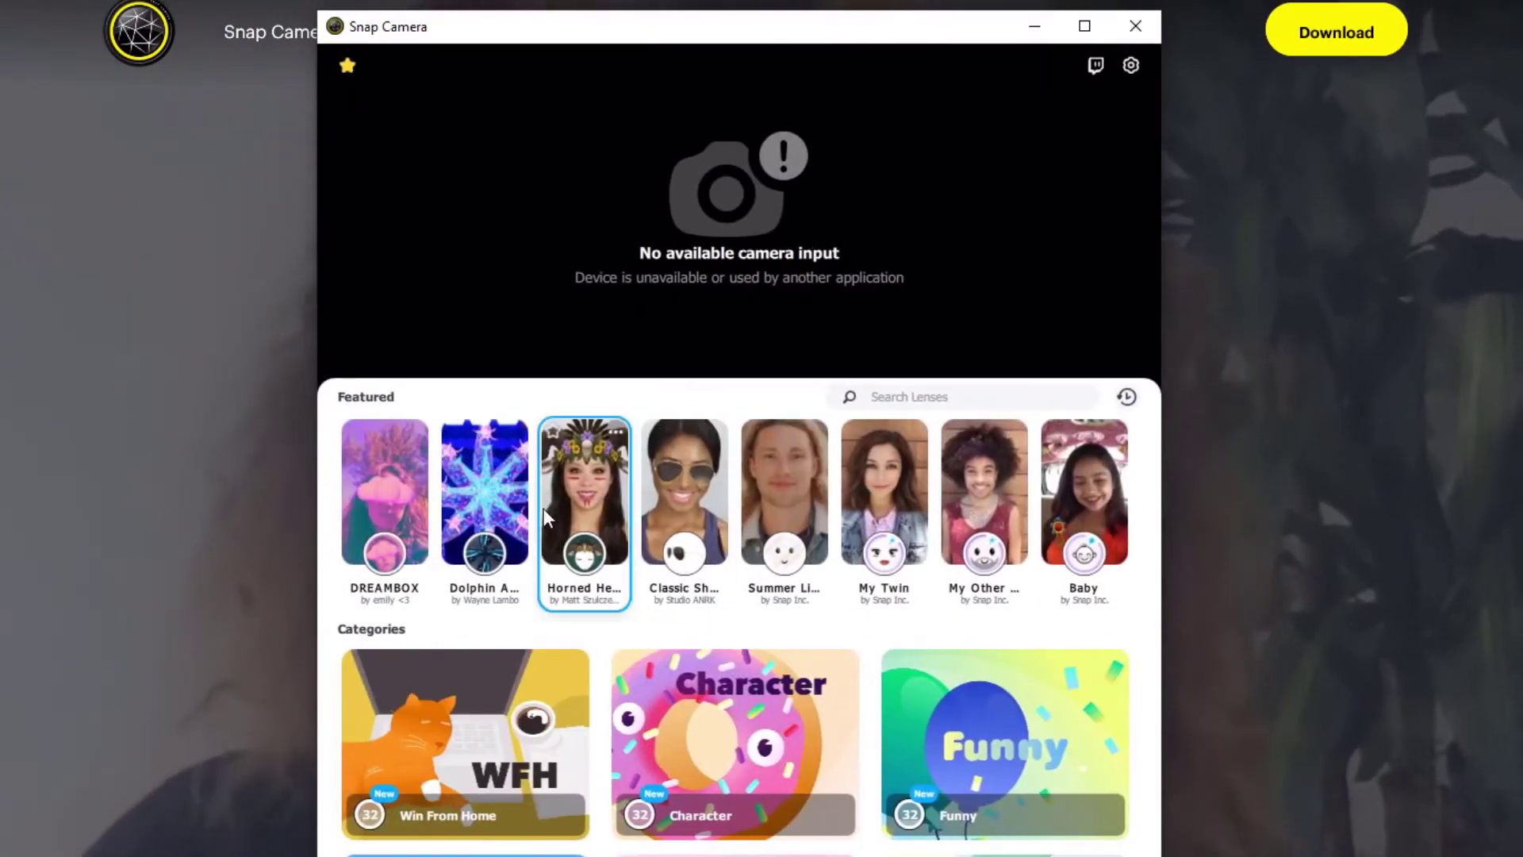
# Browse the lens categories and top community lenses, look through the Funny category, and view the favorite lenses.
pyautogui.scroll(-2, 545, 511)
pyautogui.scroll(-10, 602, 595)
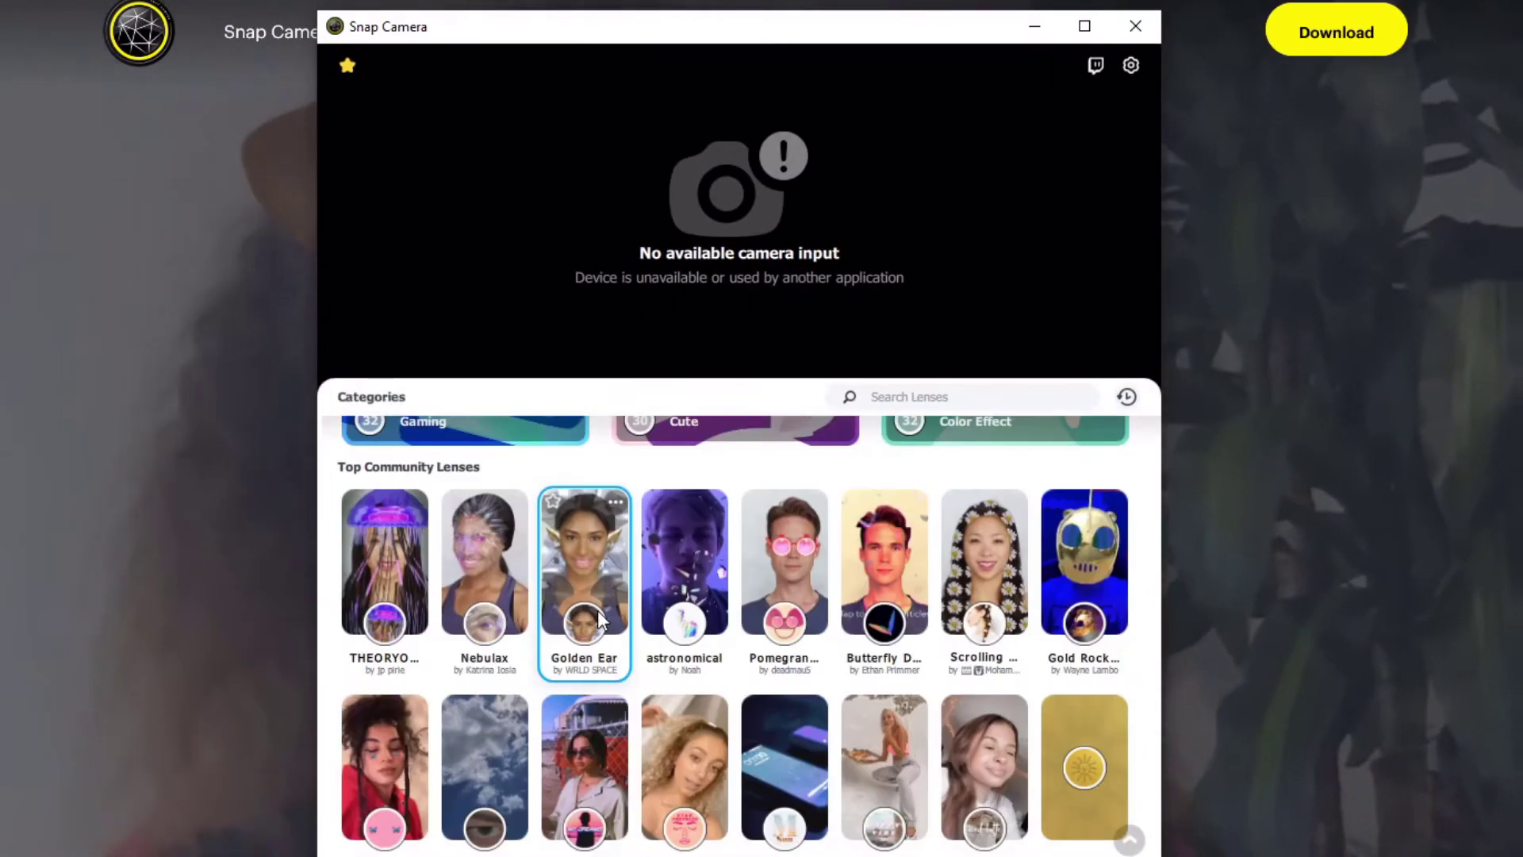
pyautogui.scroll(8, 597, 611)
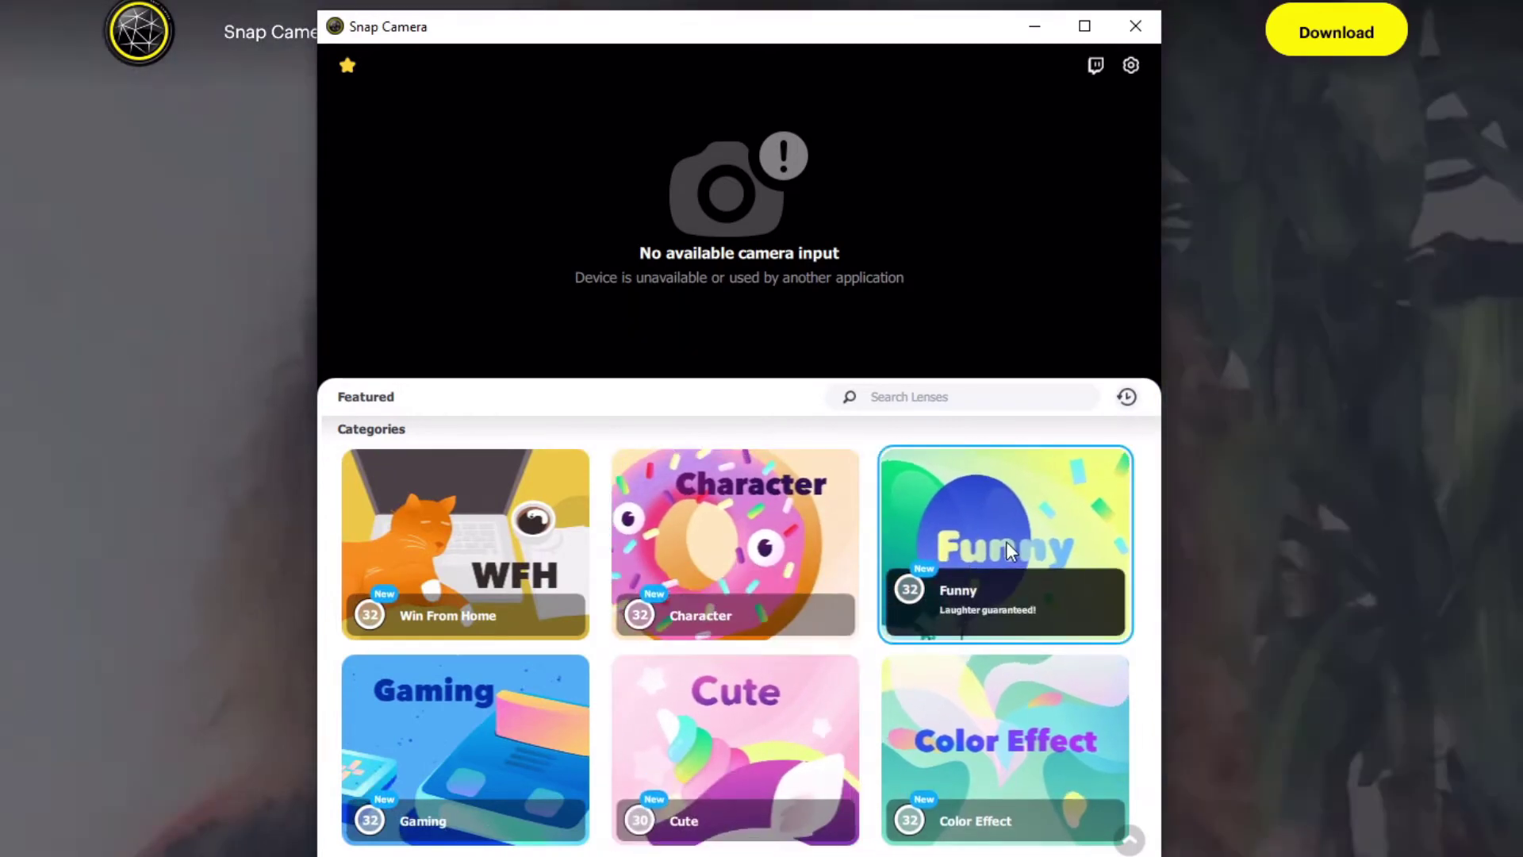
pyautogui.click(1006, 549)
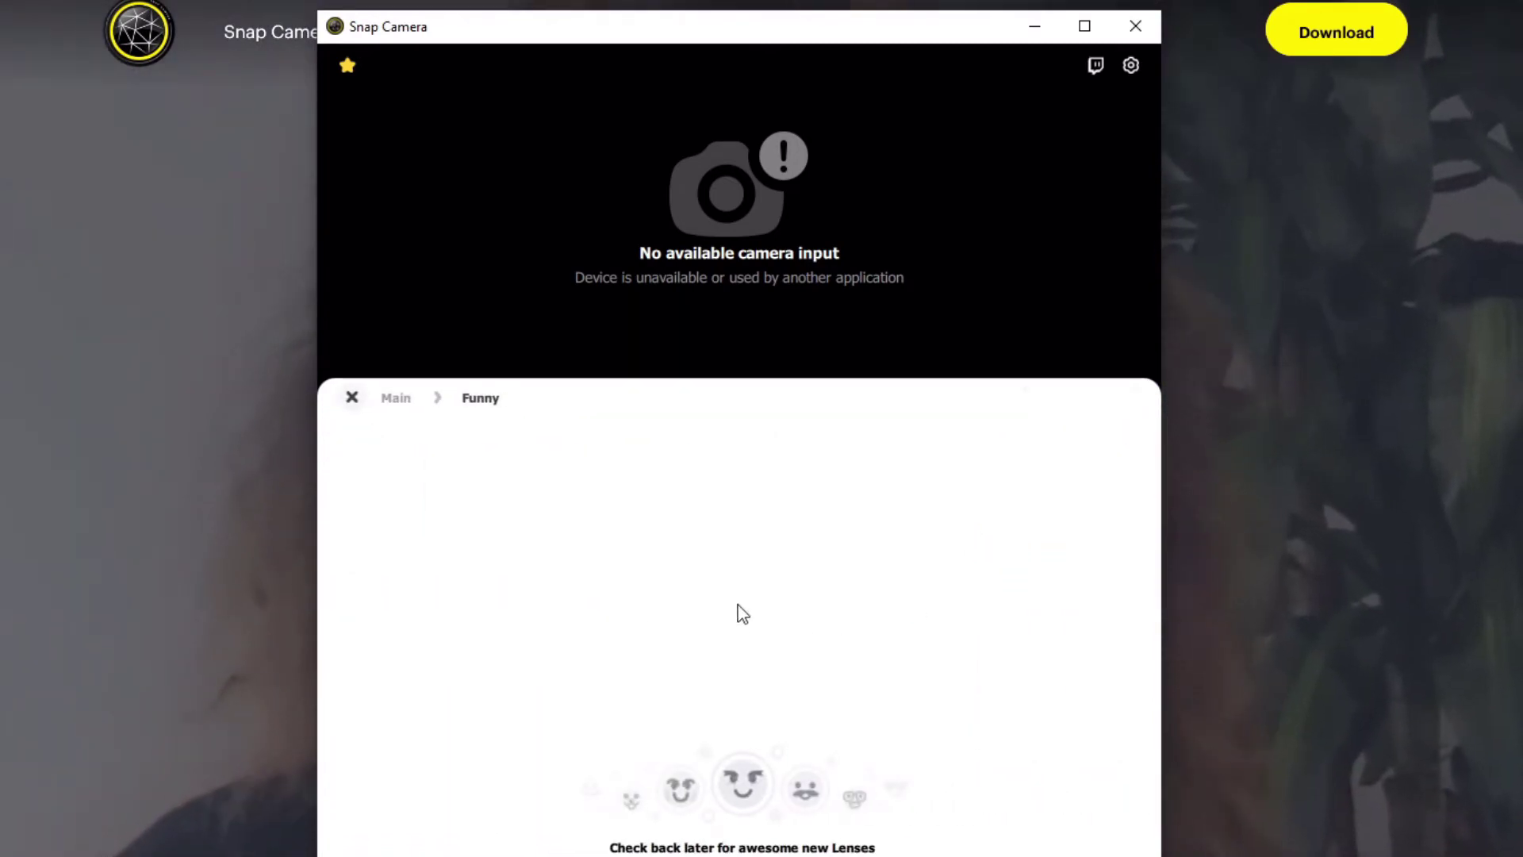
pyautogui.scroll(-2, 627, 674)
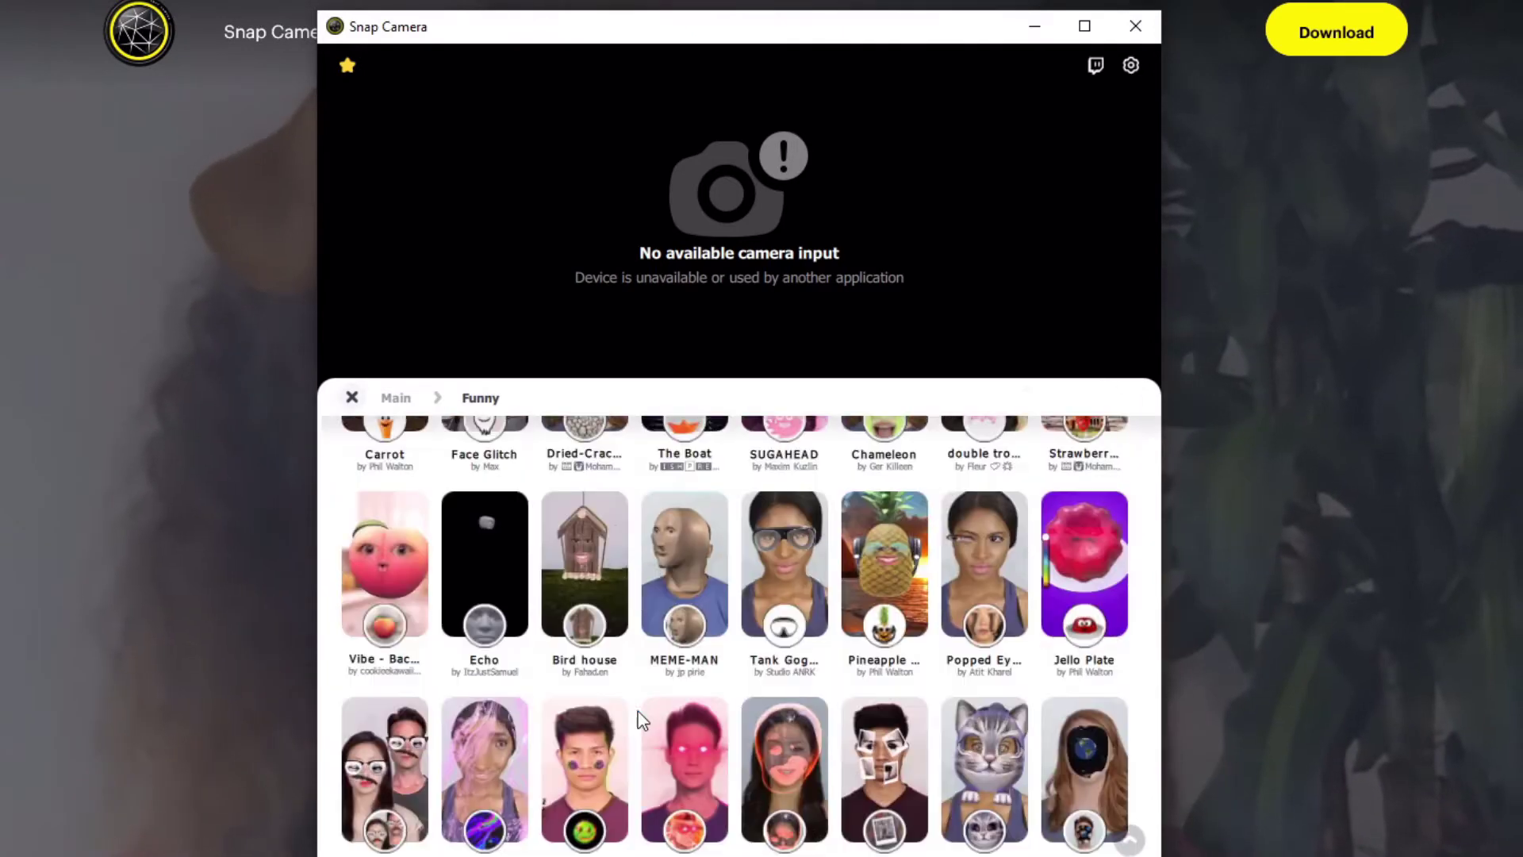
pyautogui.scroll(-5, 641, 718)
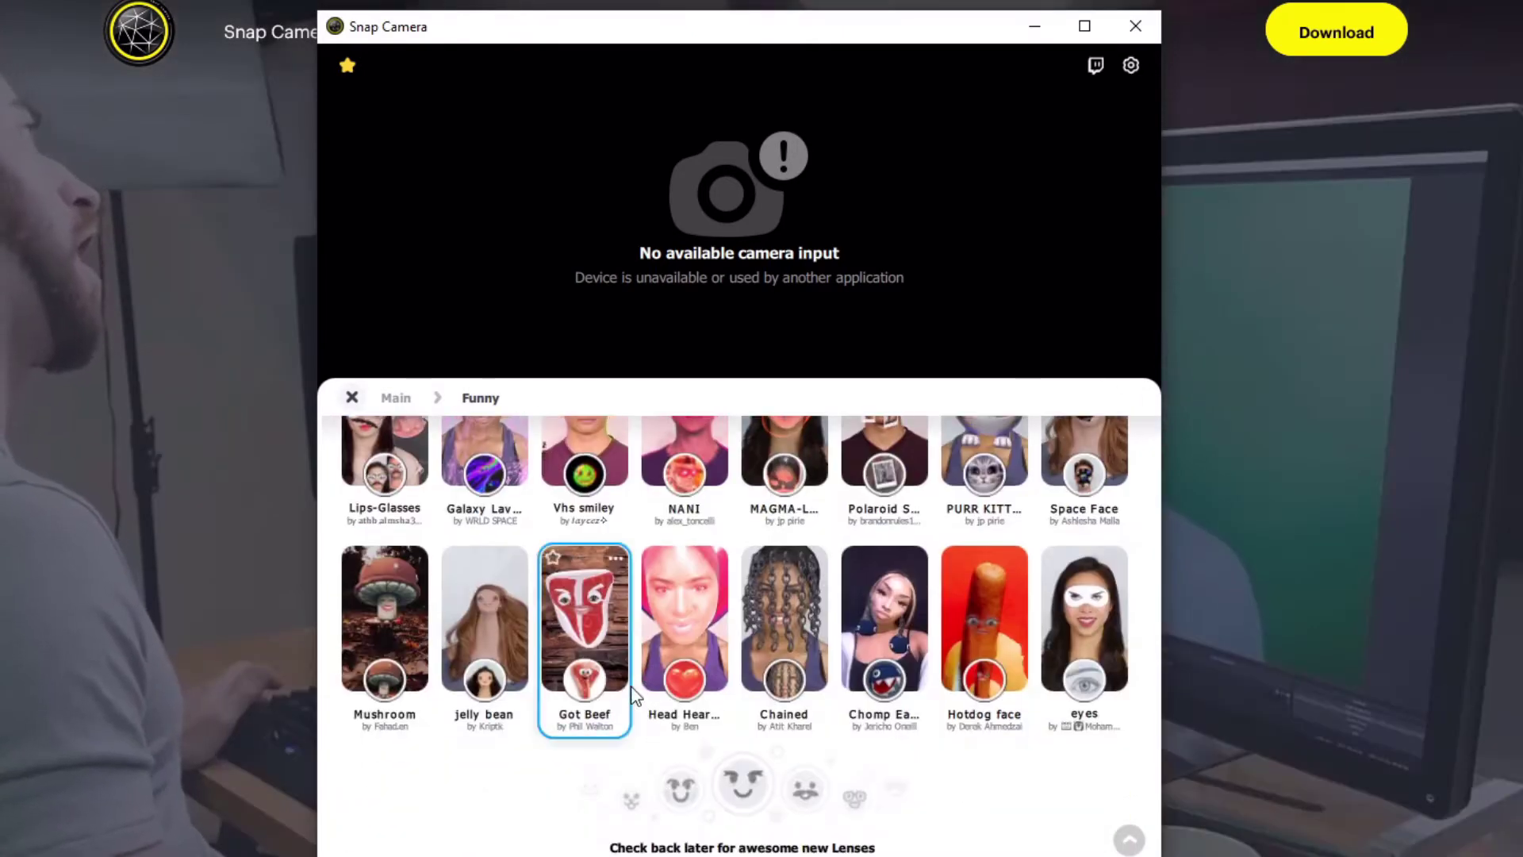
pyautogui.scroll(6, 633, 688)
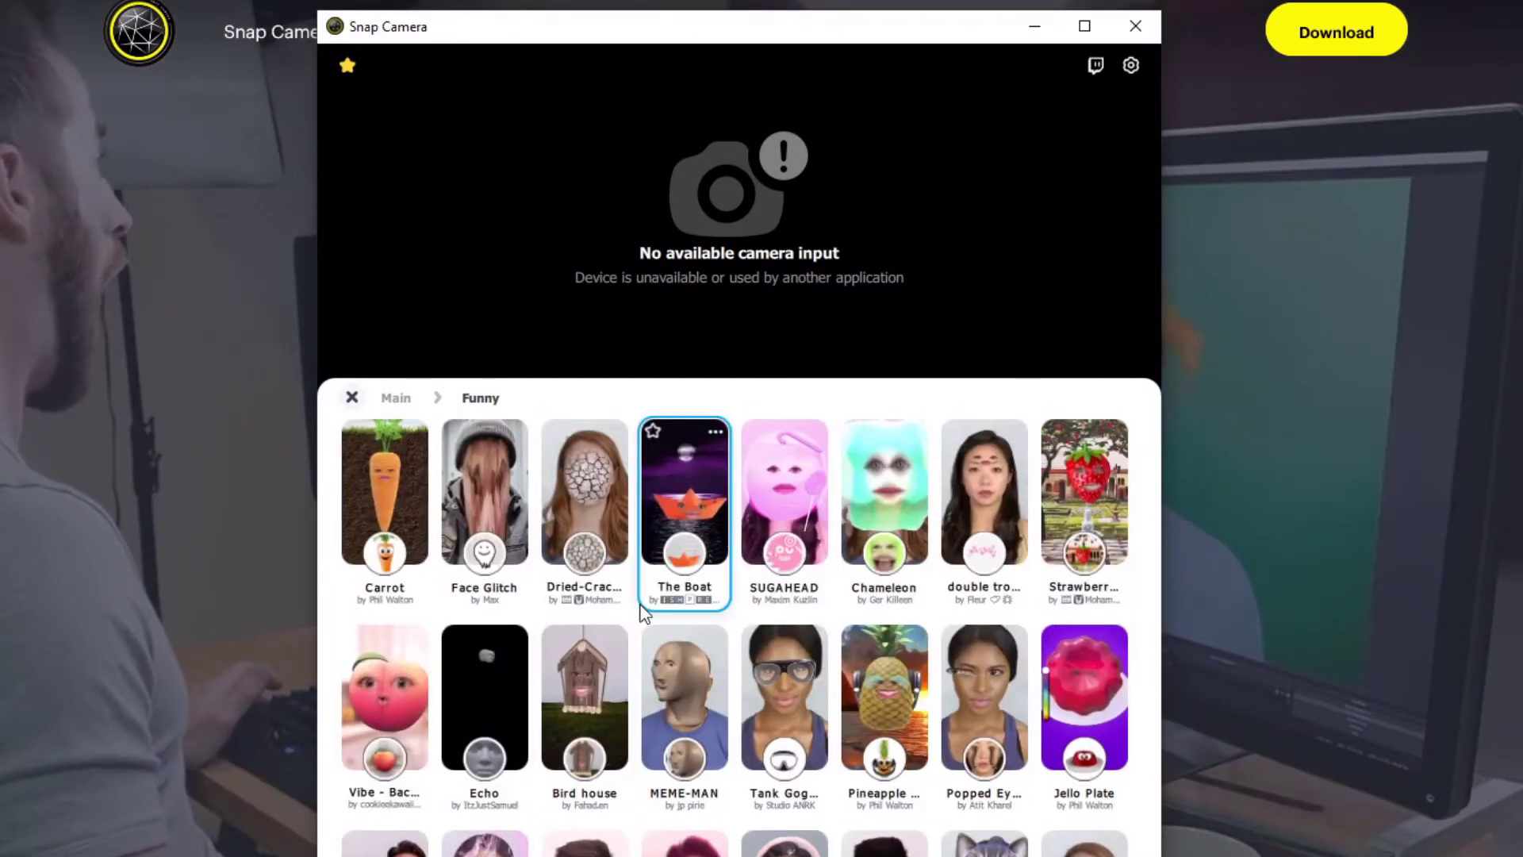
pyautogui.click(351, 396)
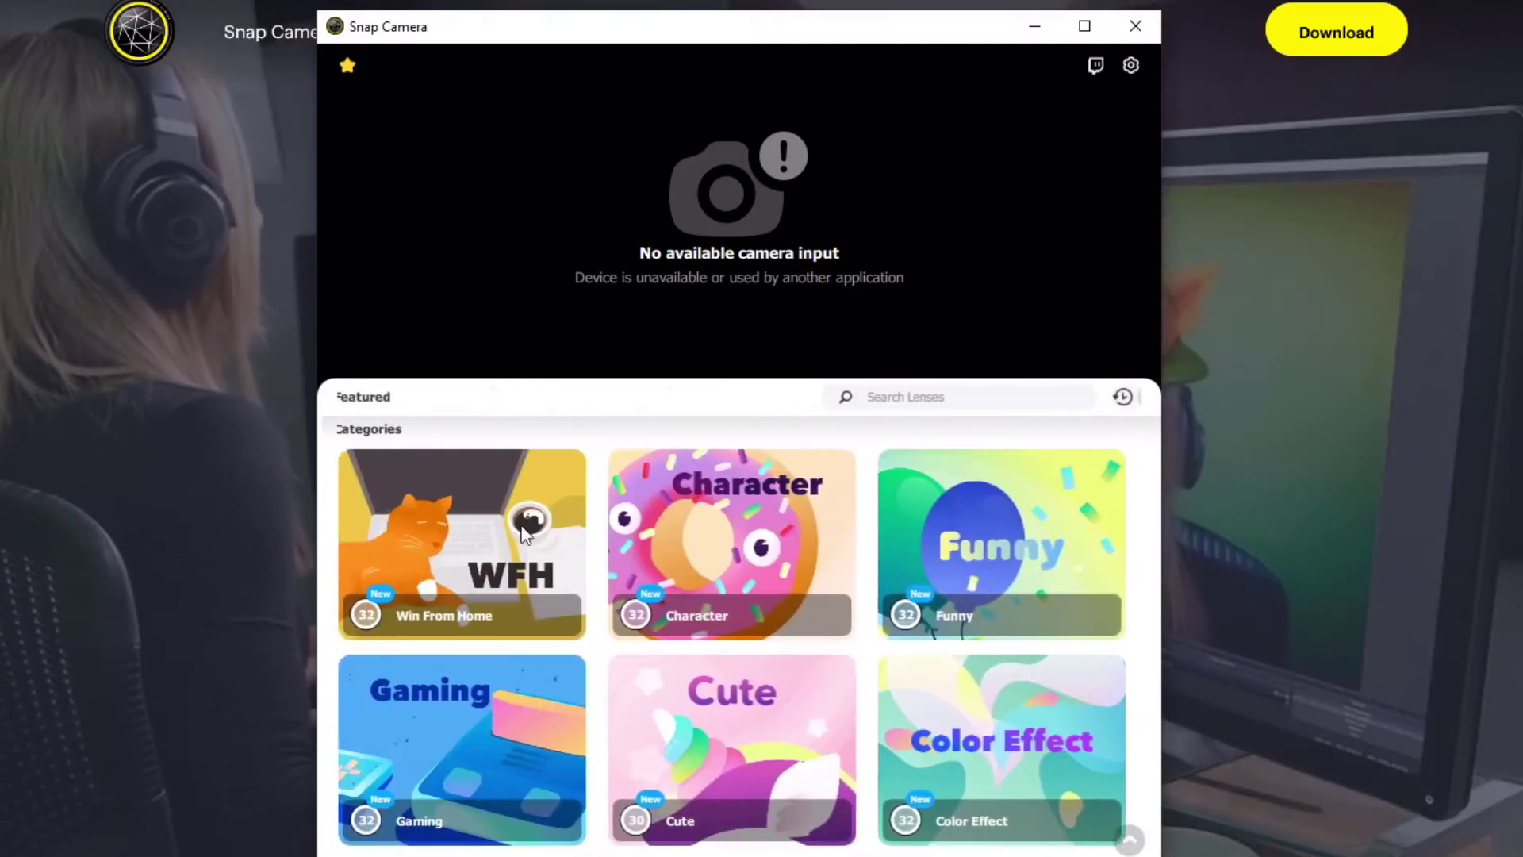
pyautogui.scroll(-3, 556, 660)
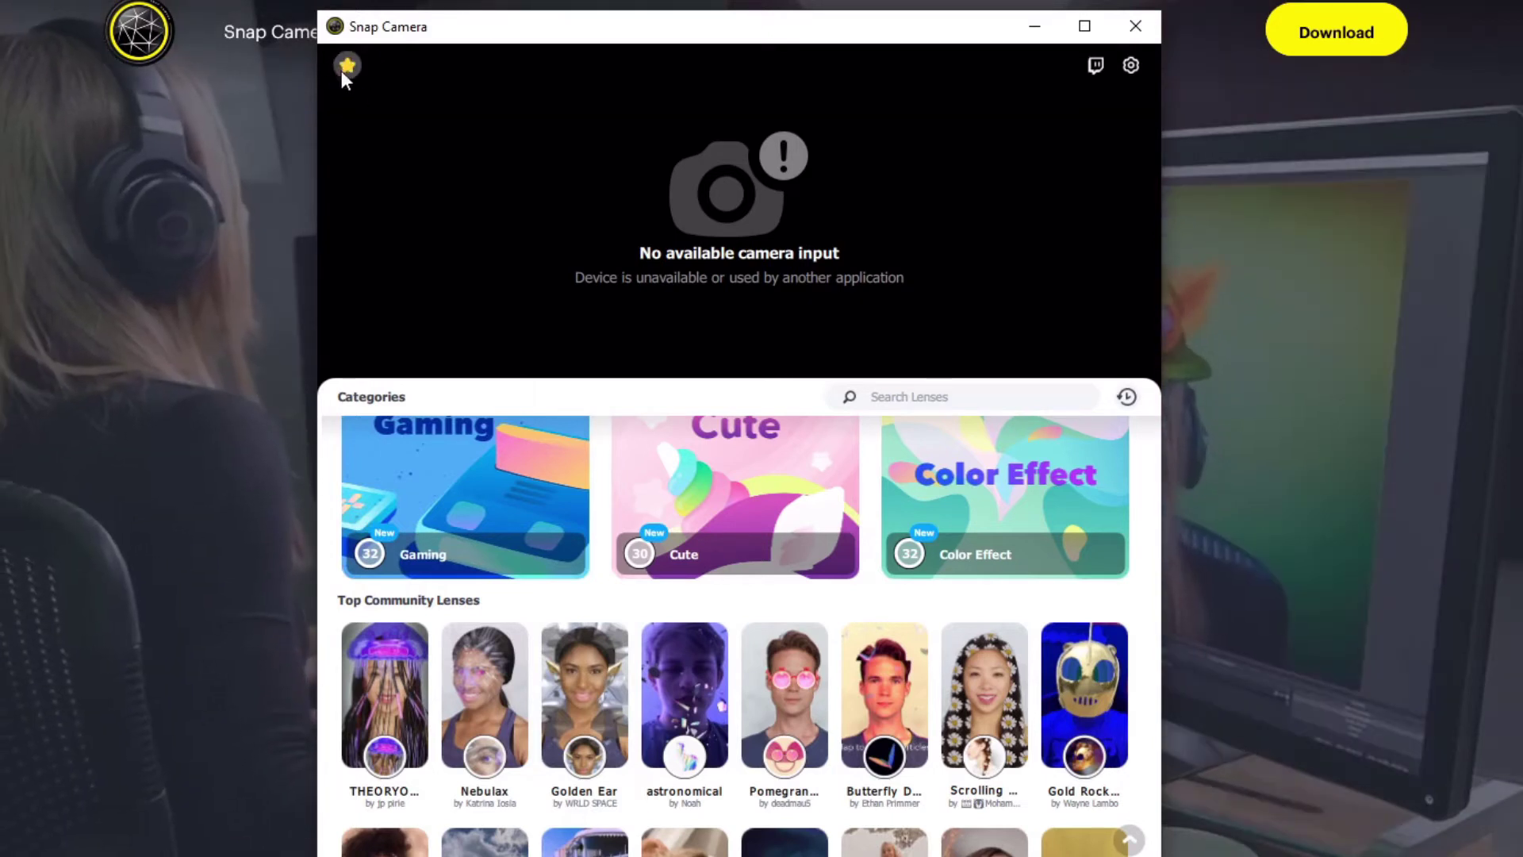
pyautogui.click(345, 65)
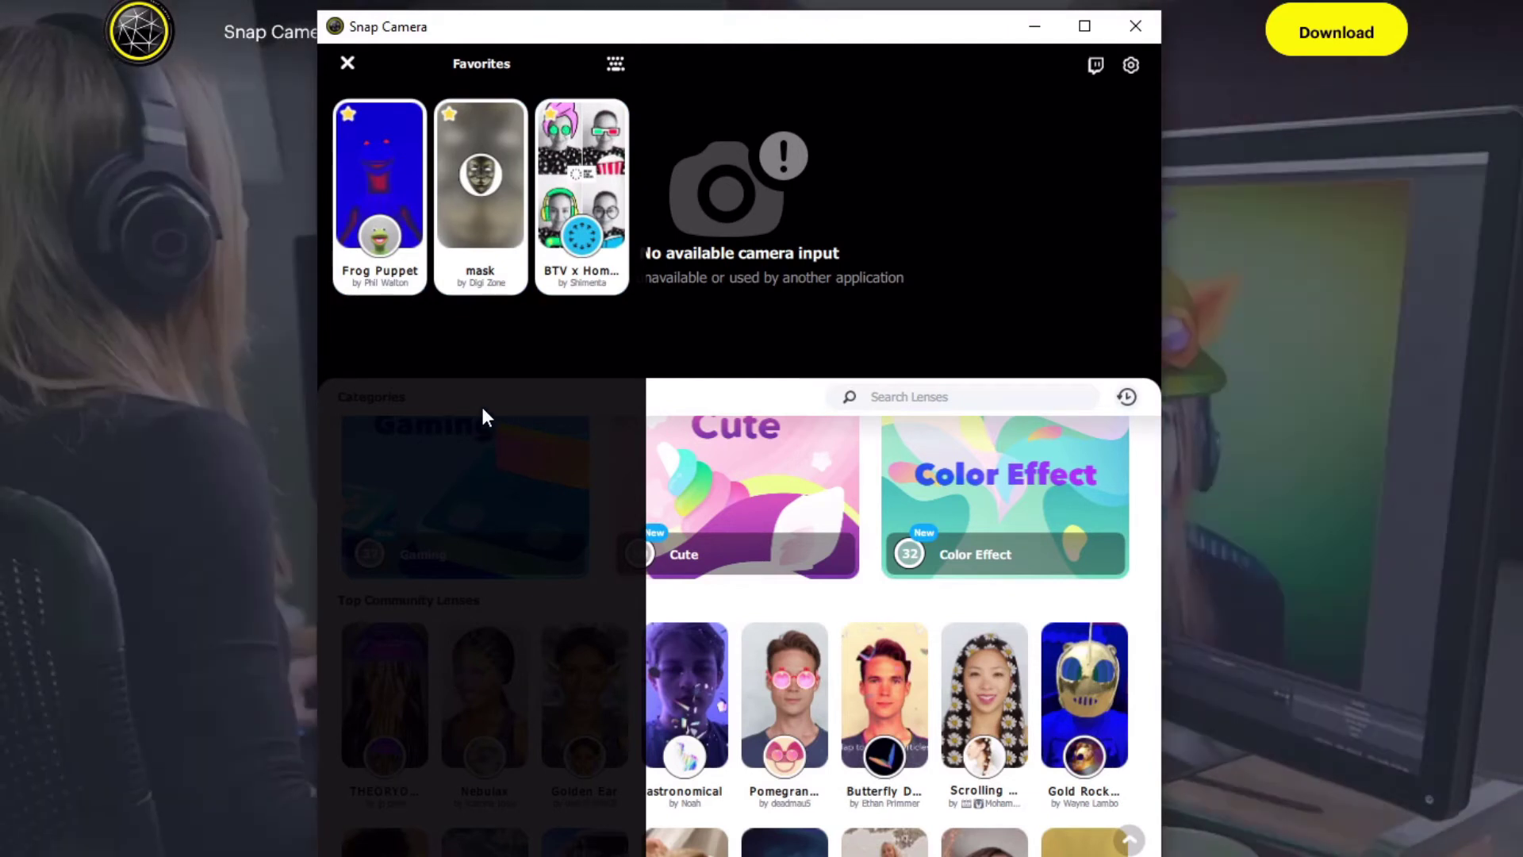
pyautogui.click(348, 64)
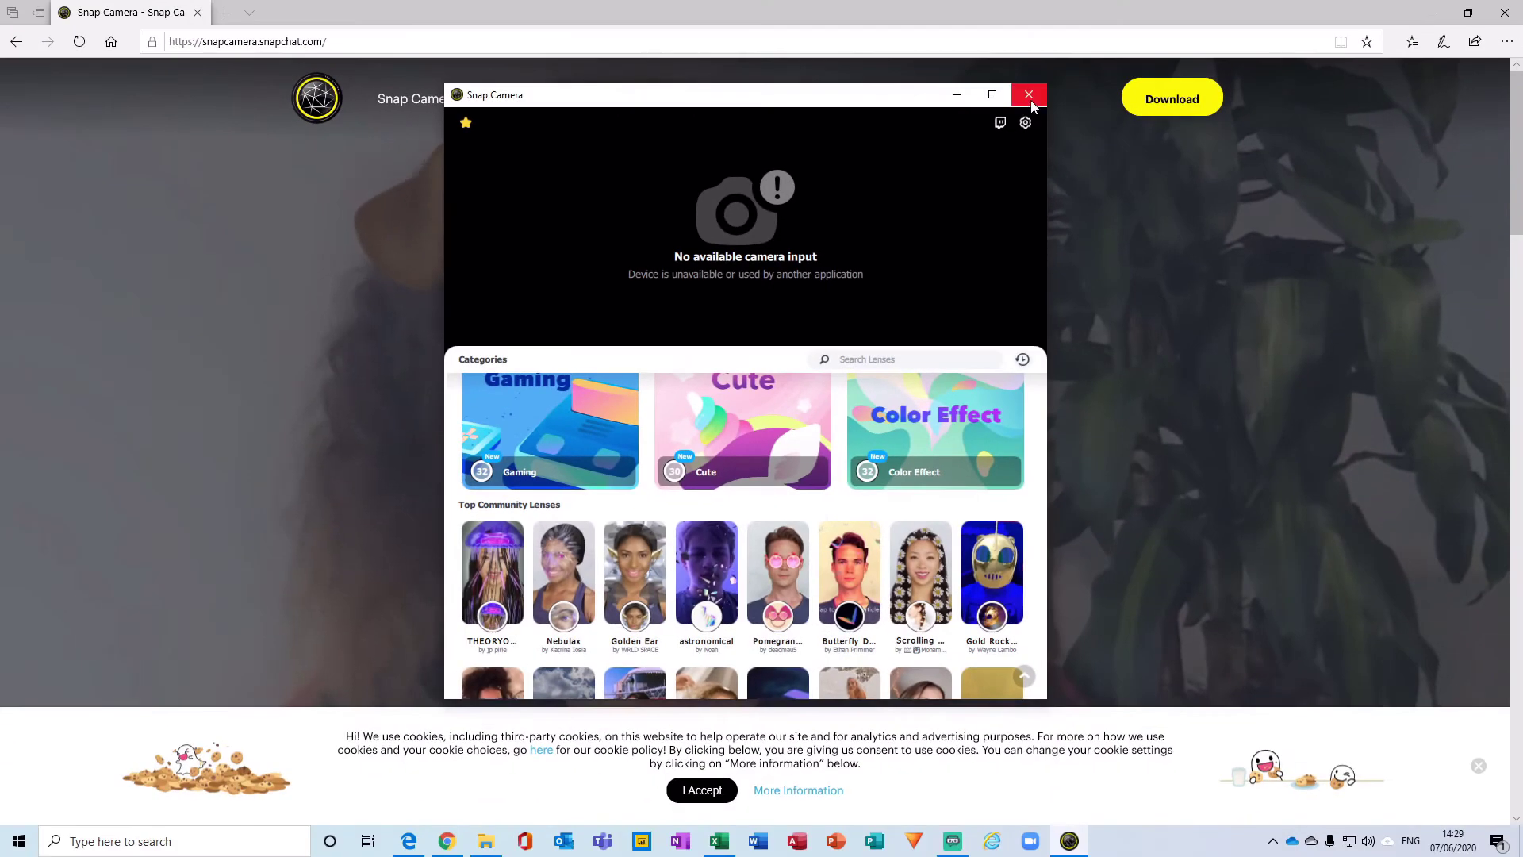
# Restart Snap Camera by closing its window, quitting it completely in the background and launching it again.
pyautogui.click(1030, 96)
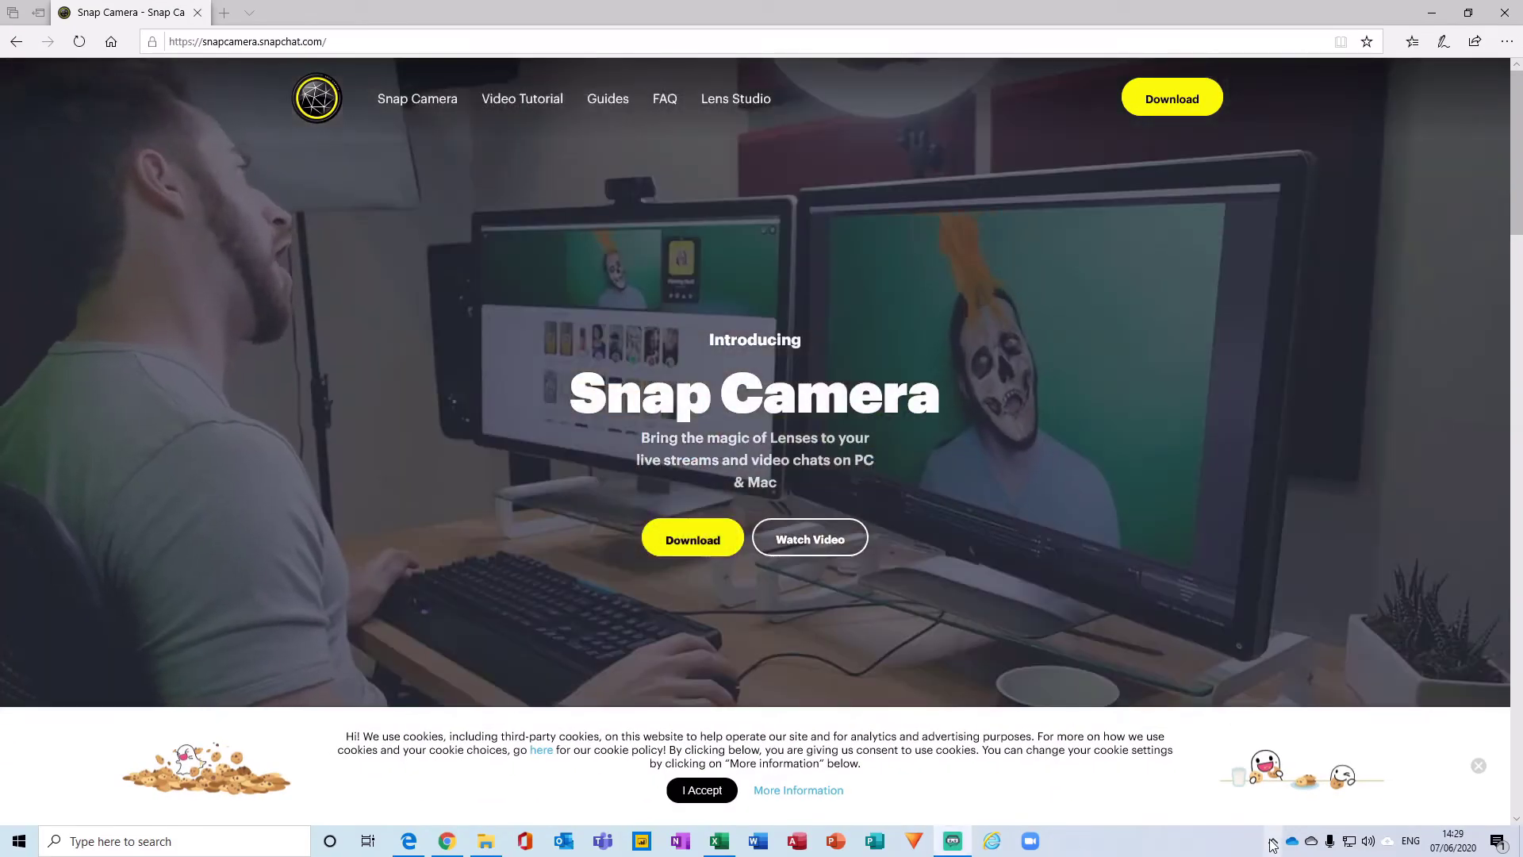
pyautogui.click(1272, 845)
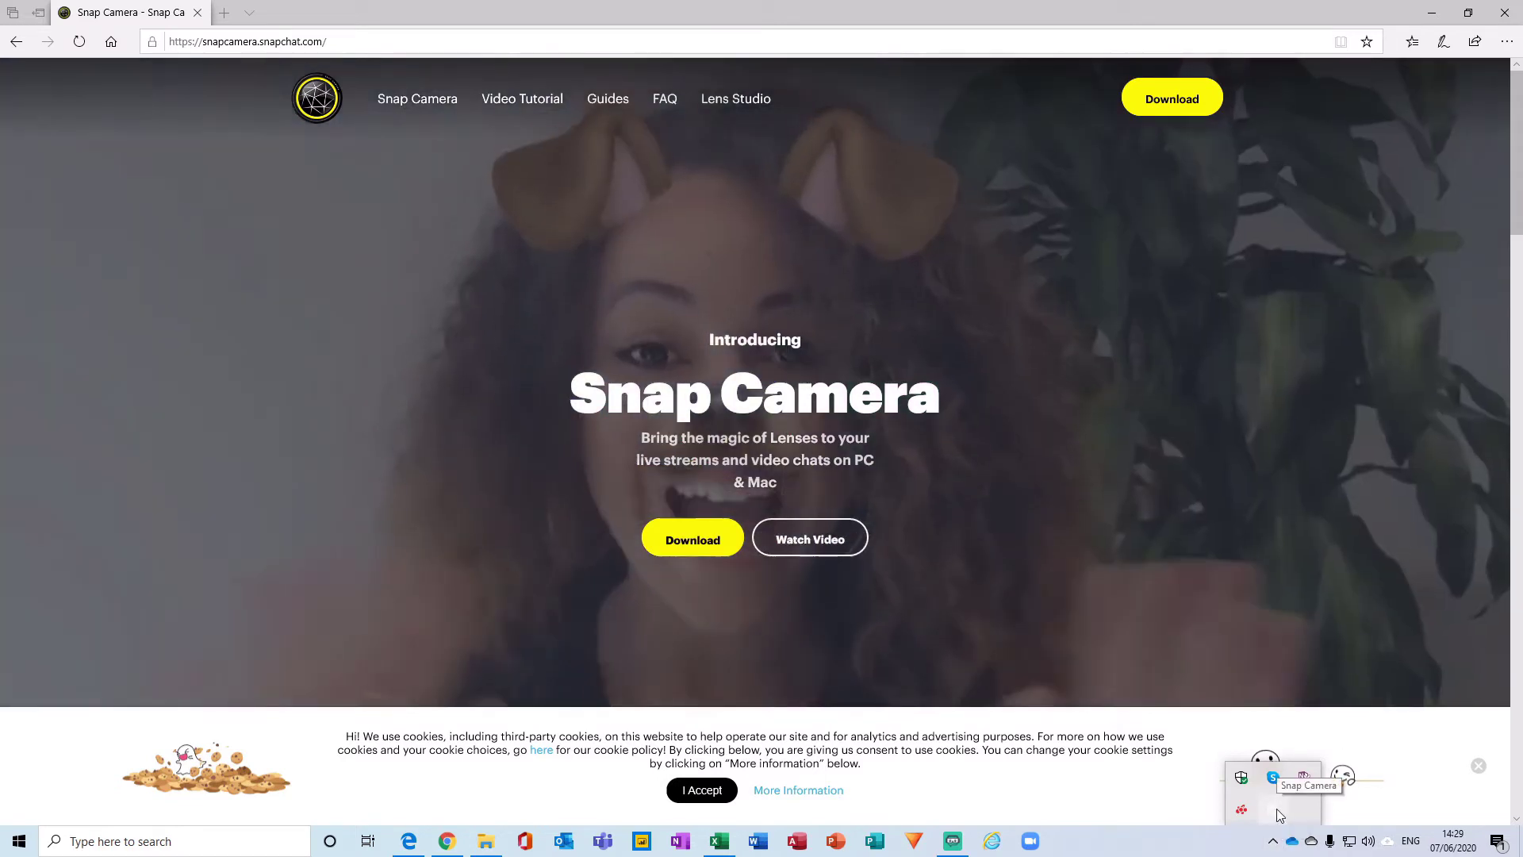
pyautogui.rightClick(1277, 807)
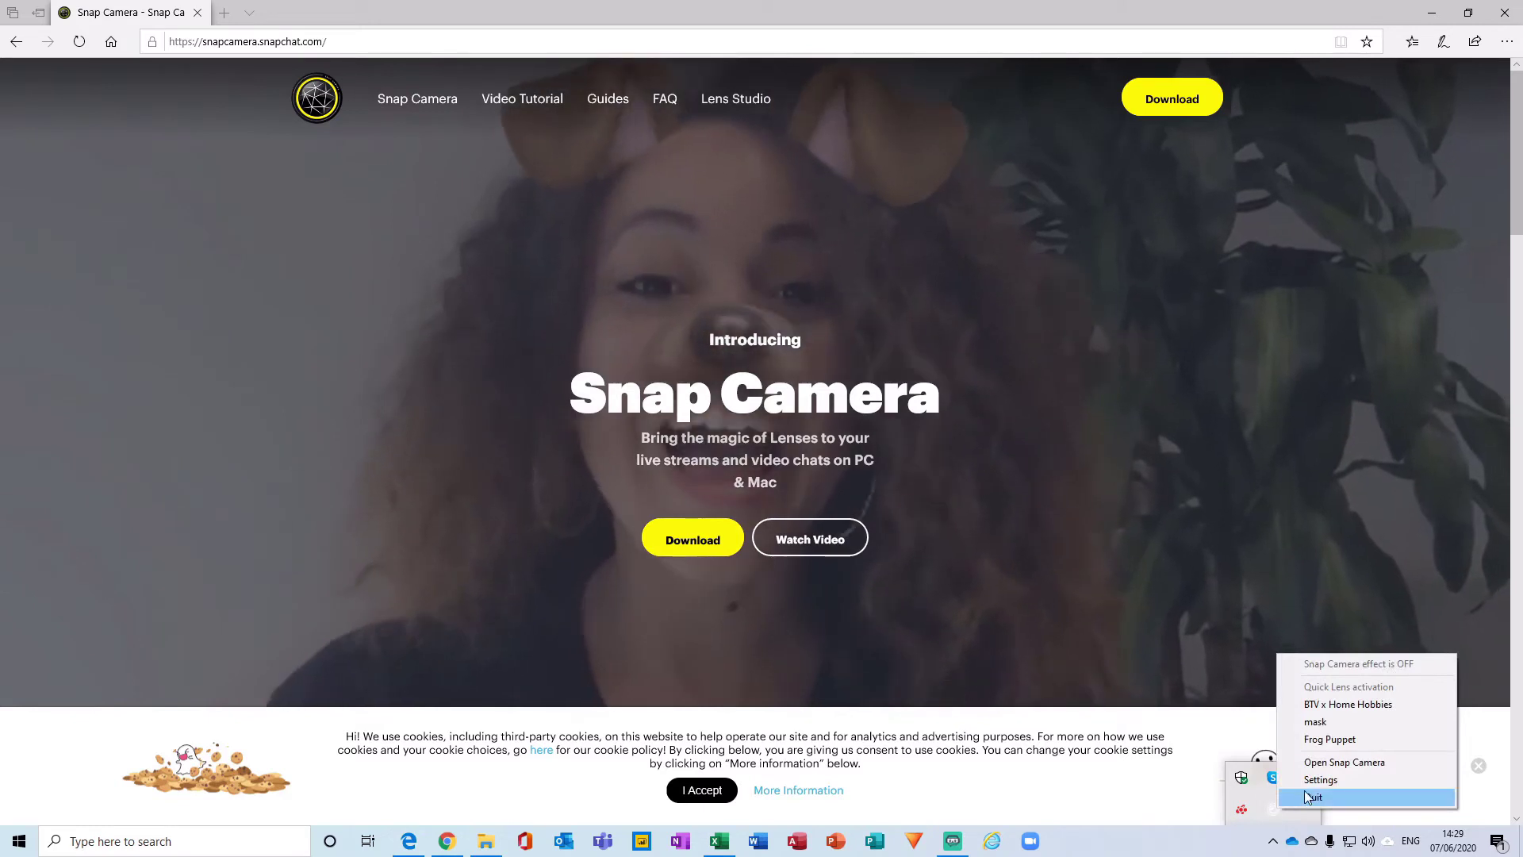
pyautogui.click(1313, 796)
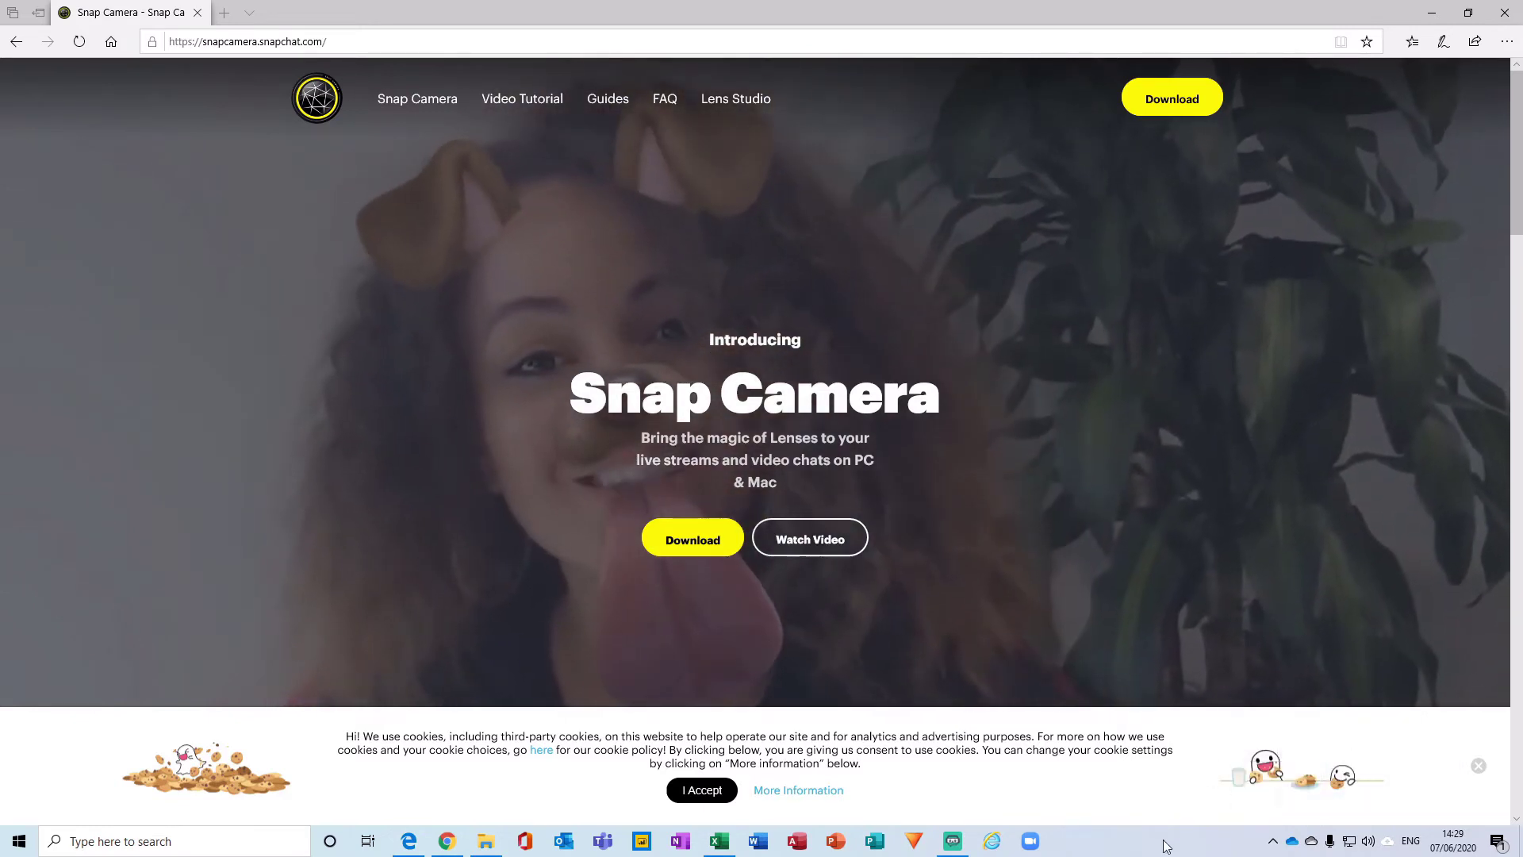
pyautogui.click(201, 842)
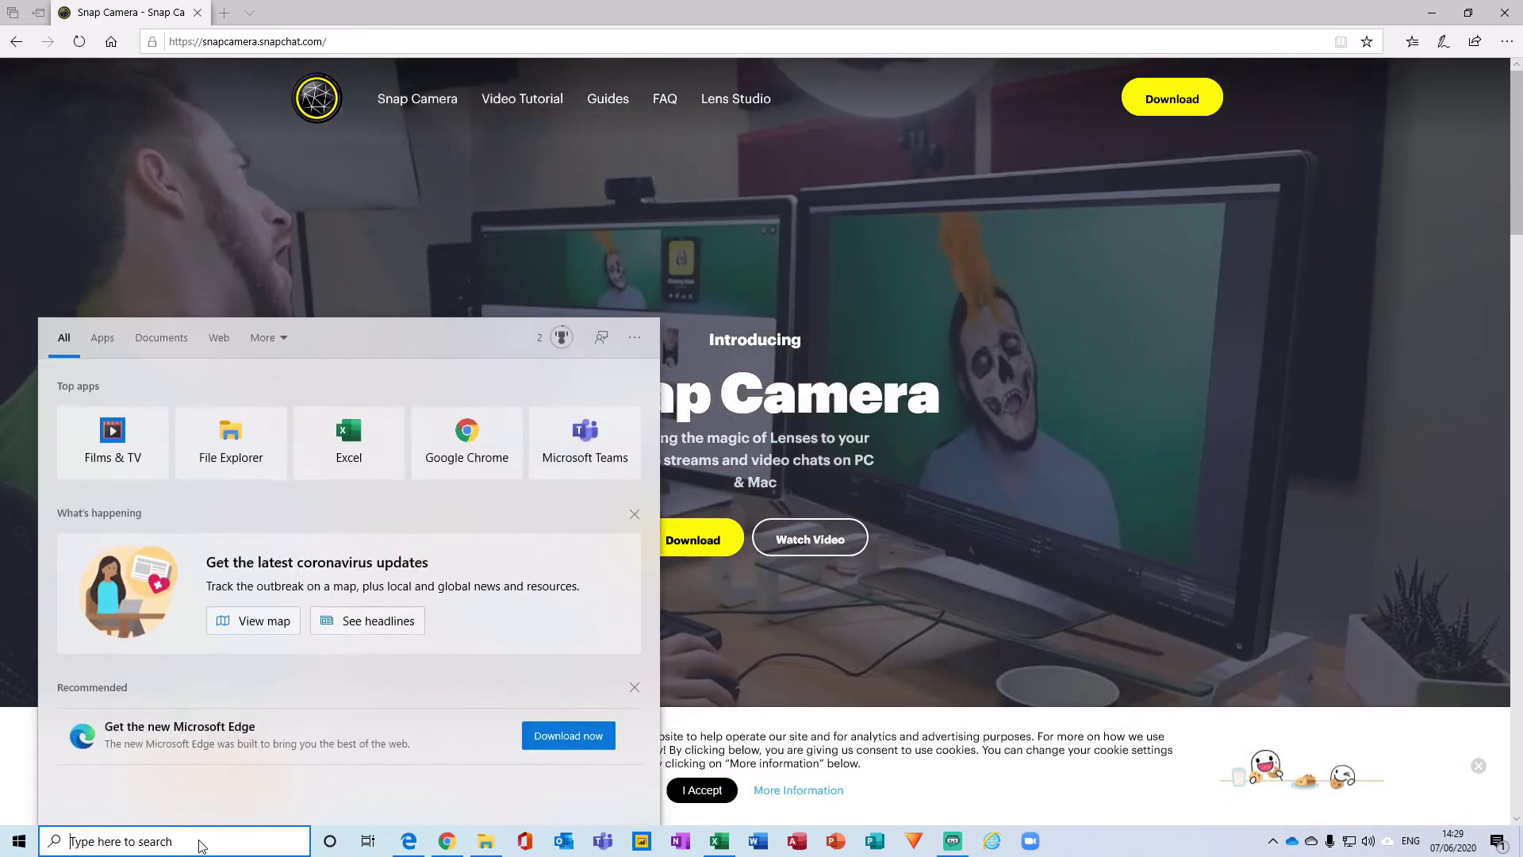
pyautogui.write('snap')
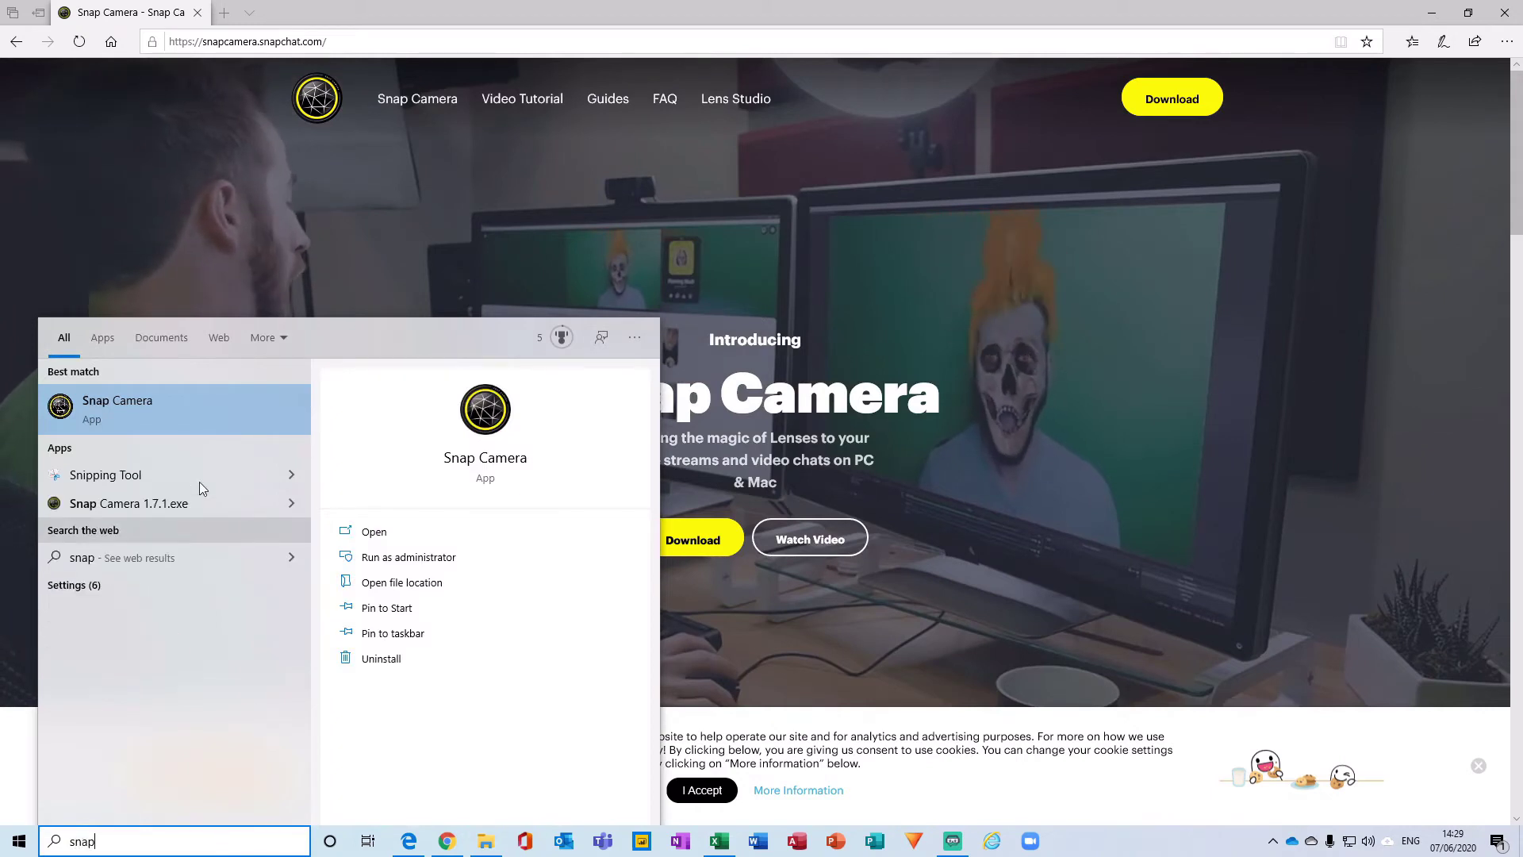
pyautogui.click(196, 404)
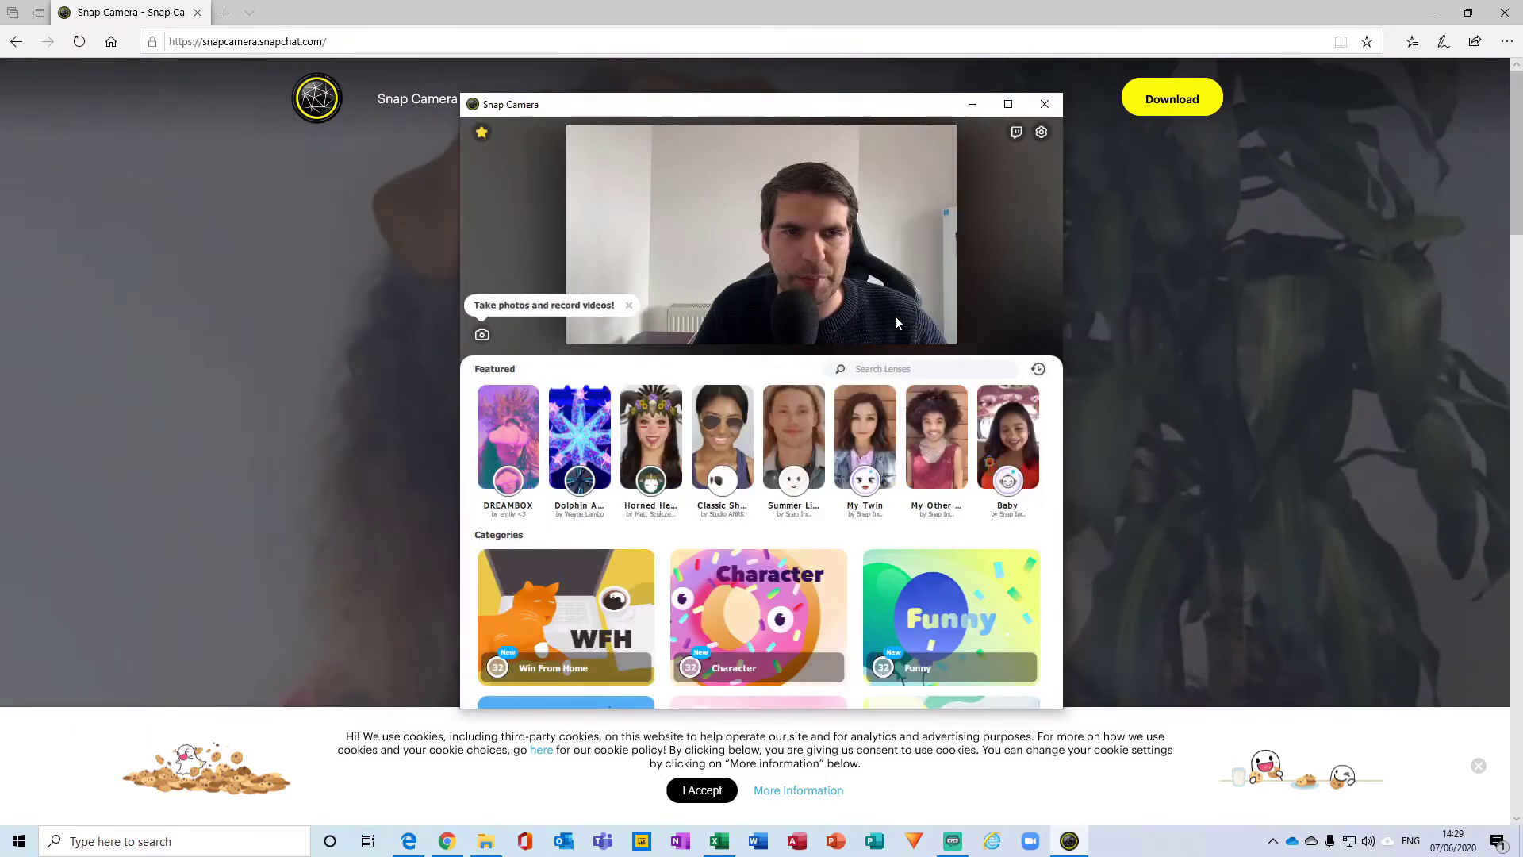
# Try the favorite lenses Frog Puppet and mask, and leave the BTV x Home Hobbies lens applied to the camera.
pyautogui.click(481, 132)
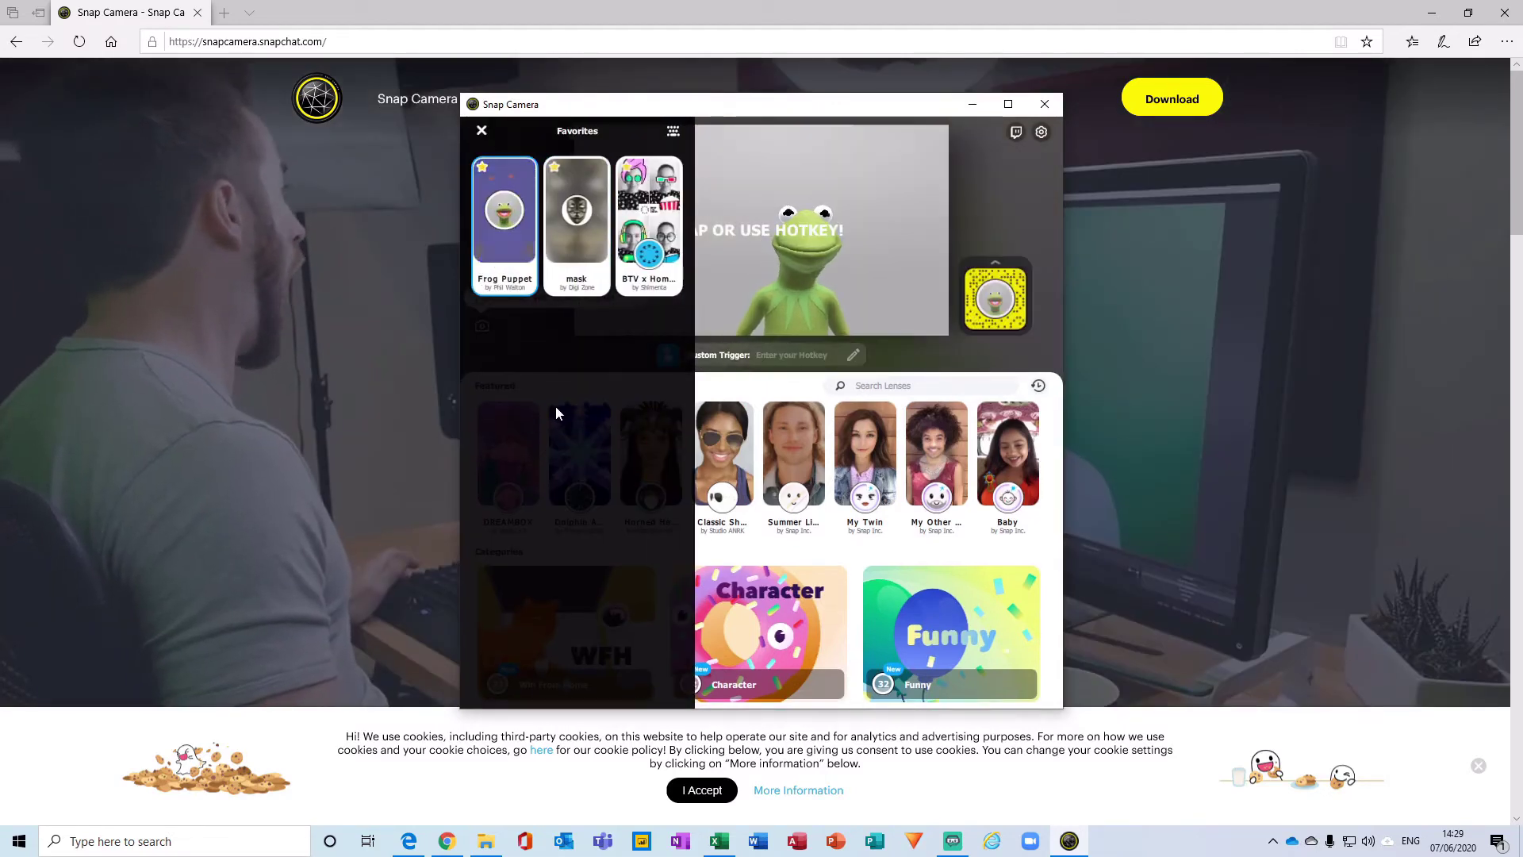
pyautogui.click(577, 242)
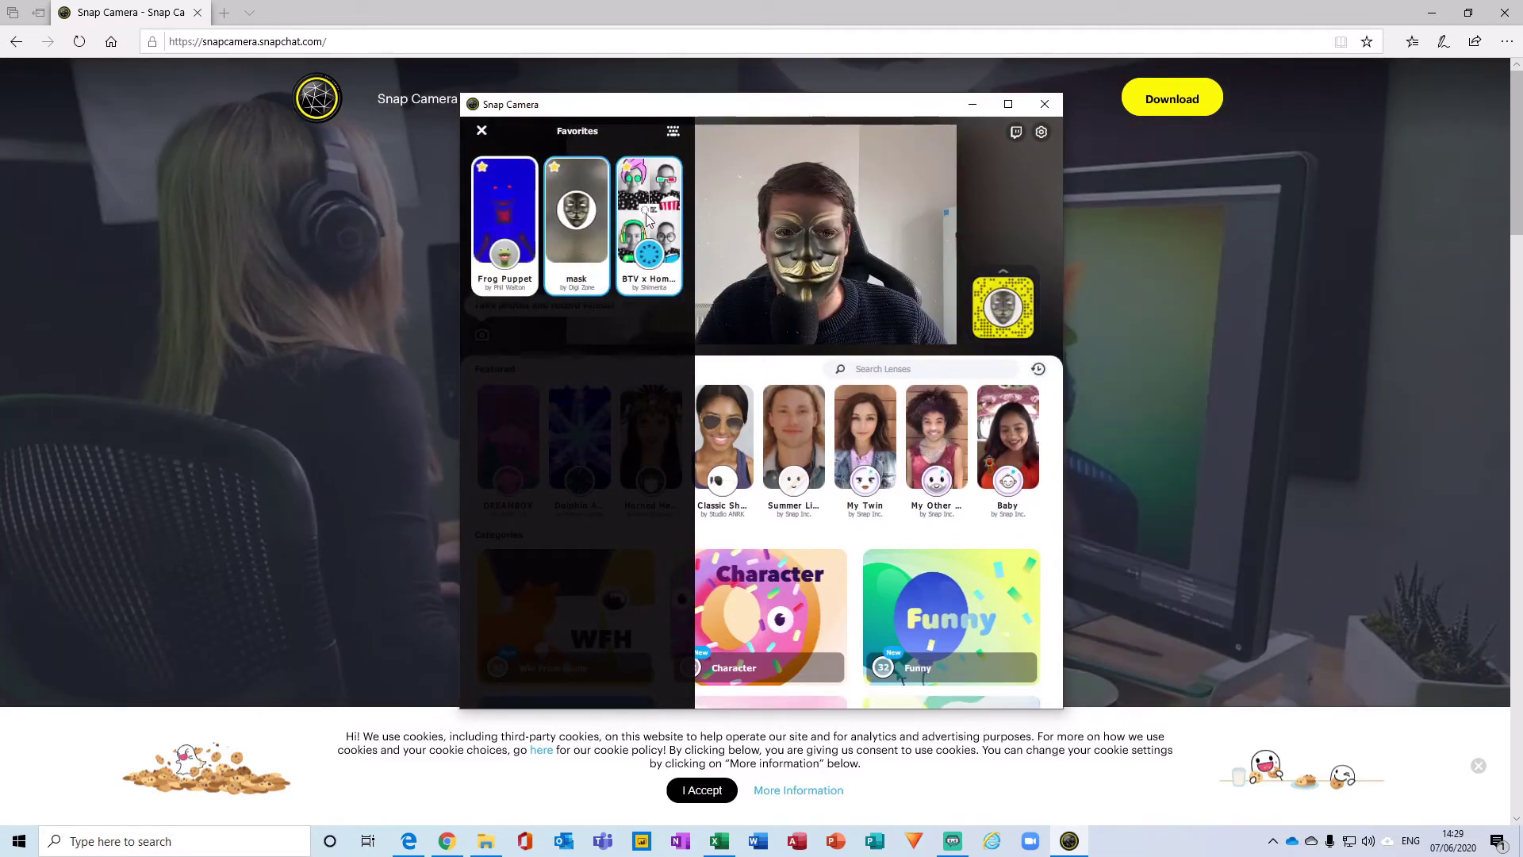
pyautogui.click(649, 226)
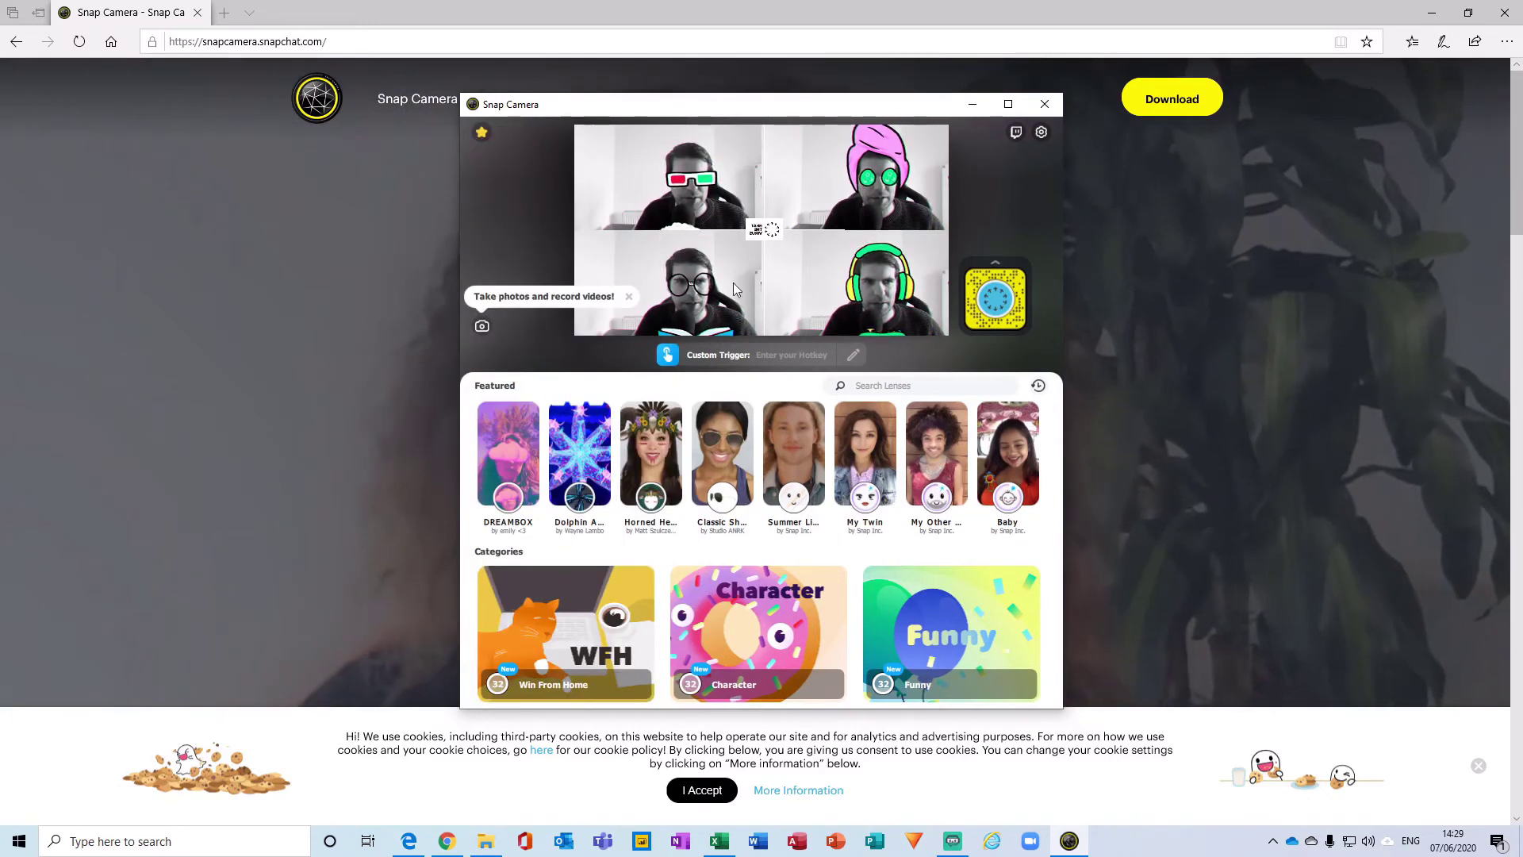
pyautogui.click(973, 104)
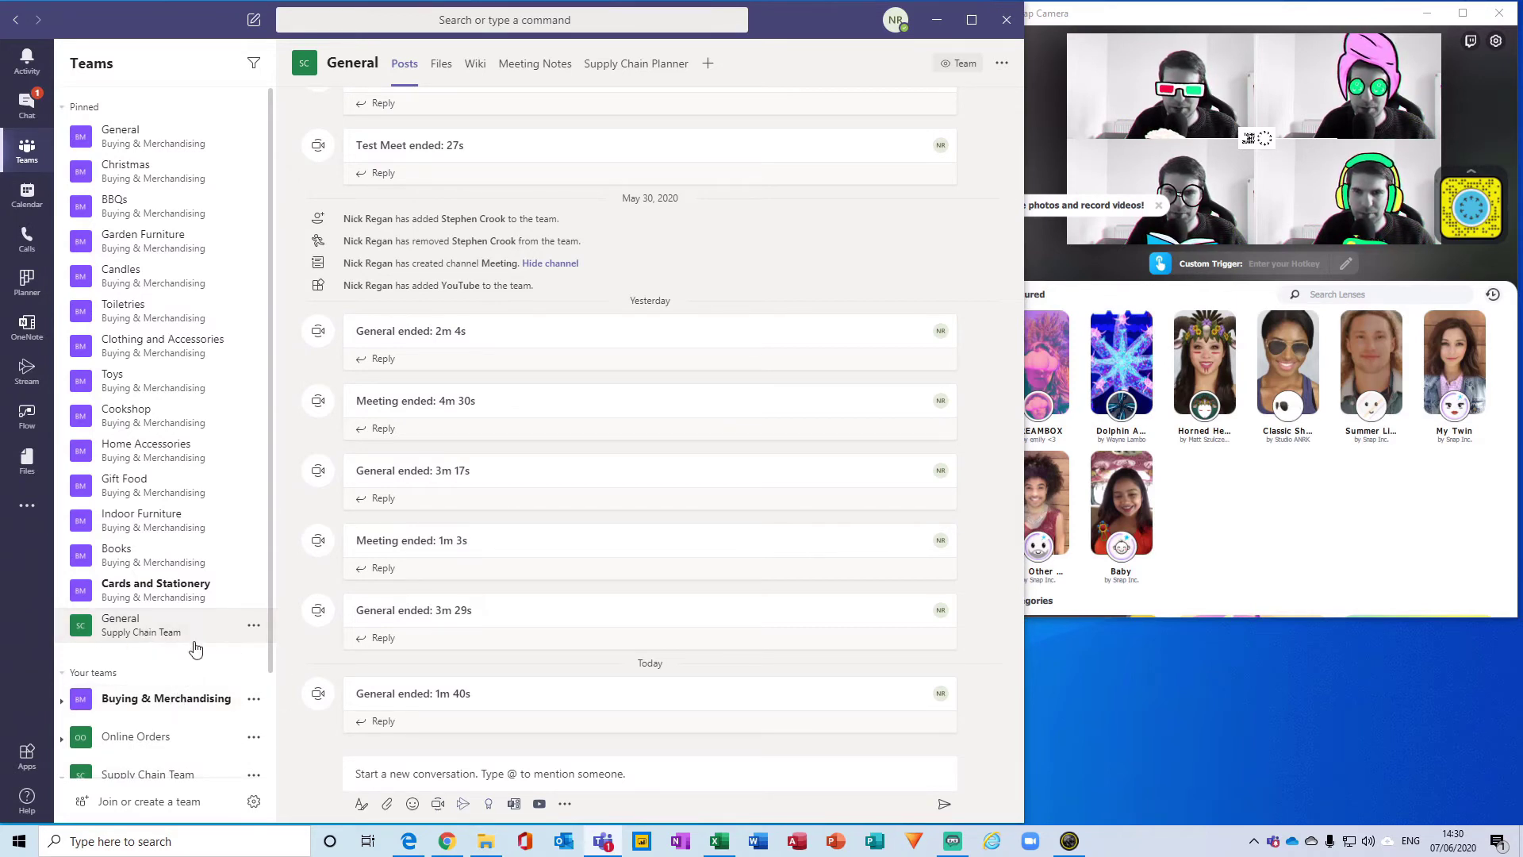
# In Microsoft Teams, start an instant meeting with video off in the Supply Chain Team's General channel and dismiss the participant list.
pyautogui.click(436, 806)
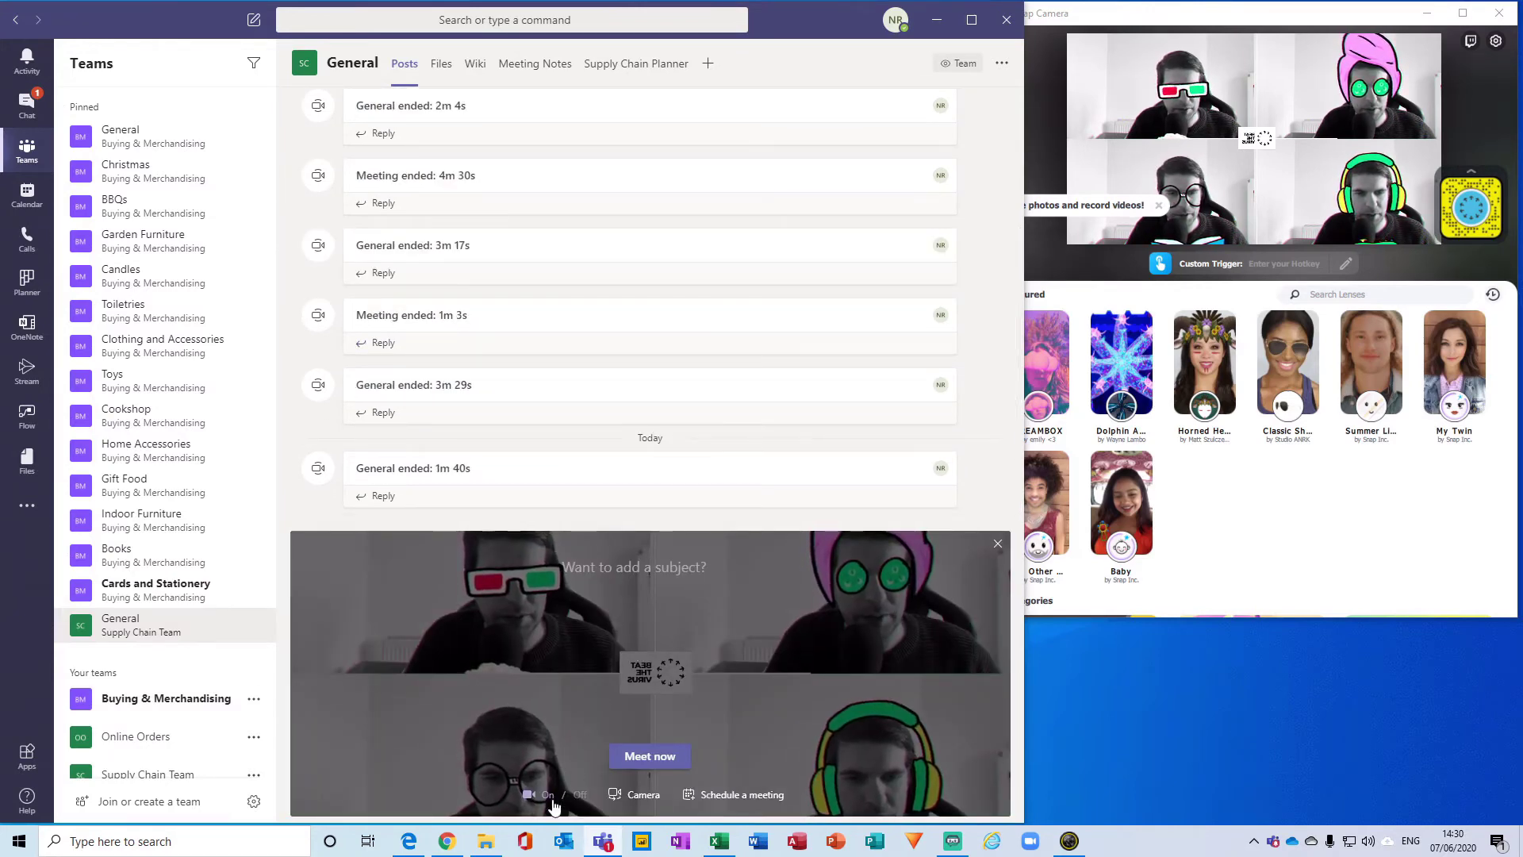
pyautogui.click(578, 795)
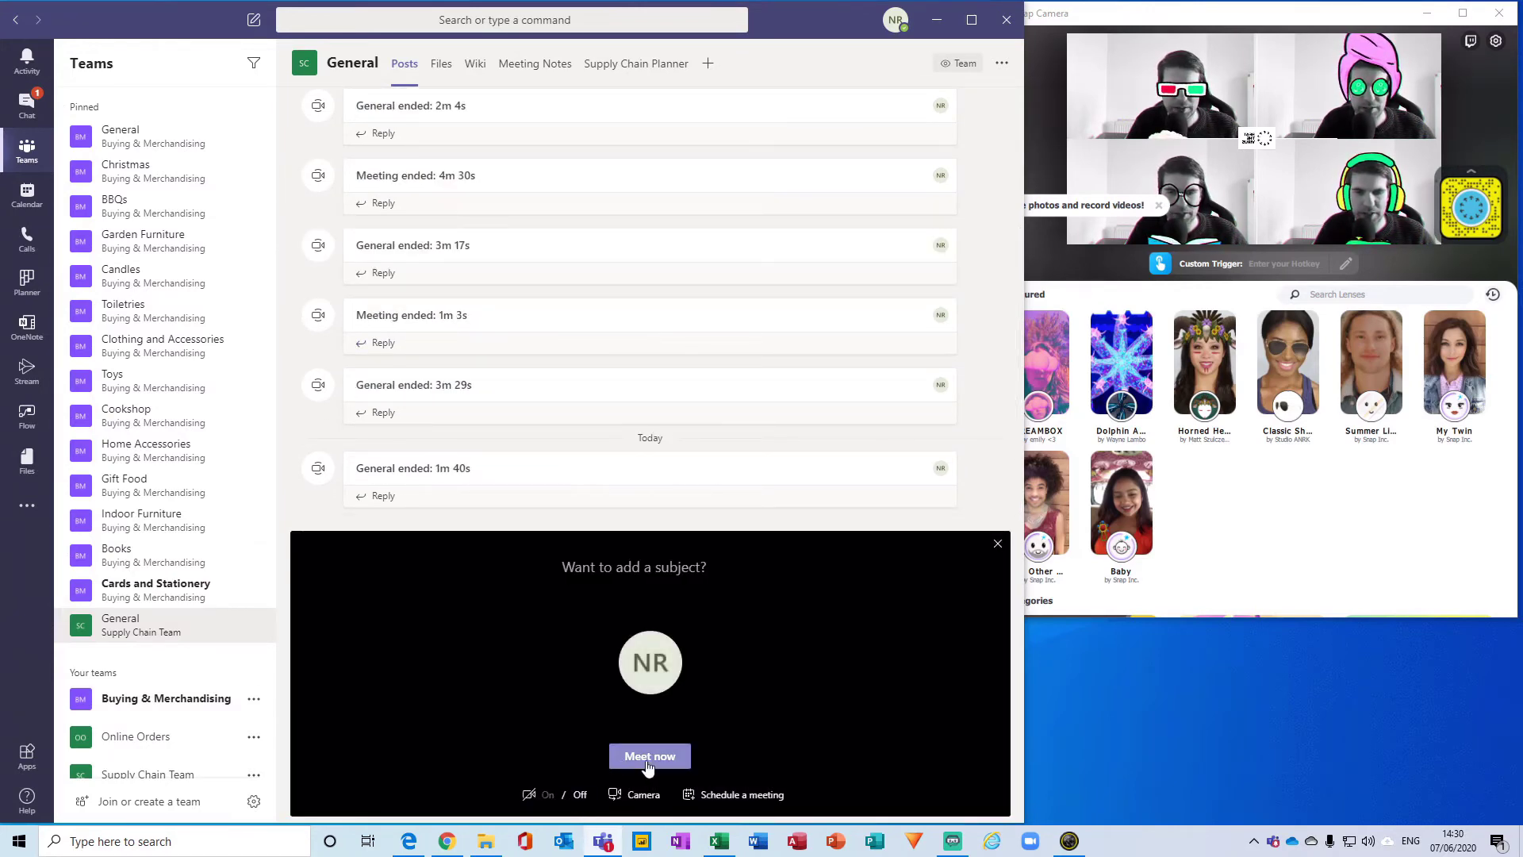
pyautogui.click(650, 758)
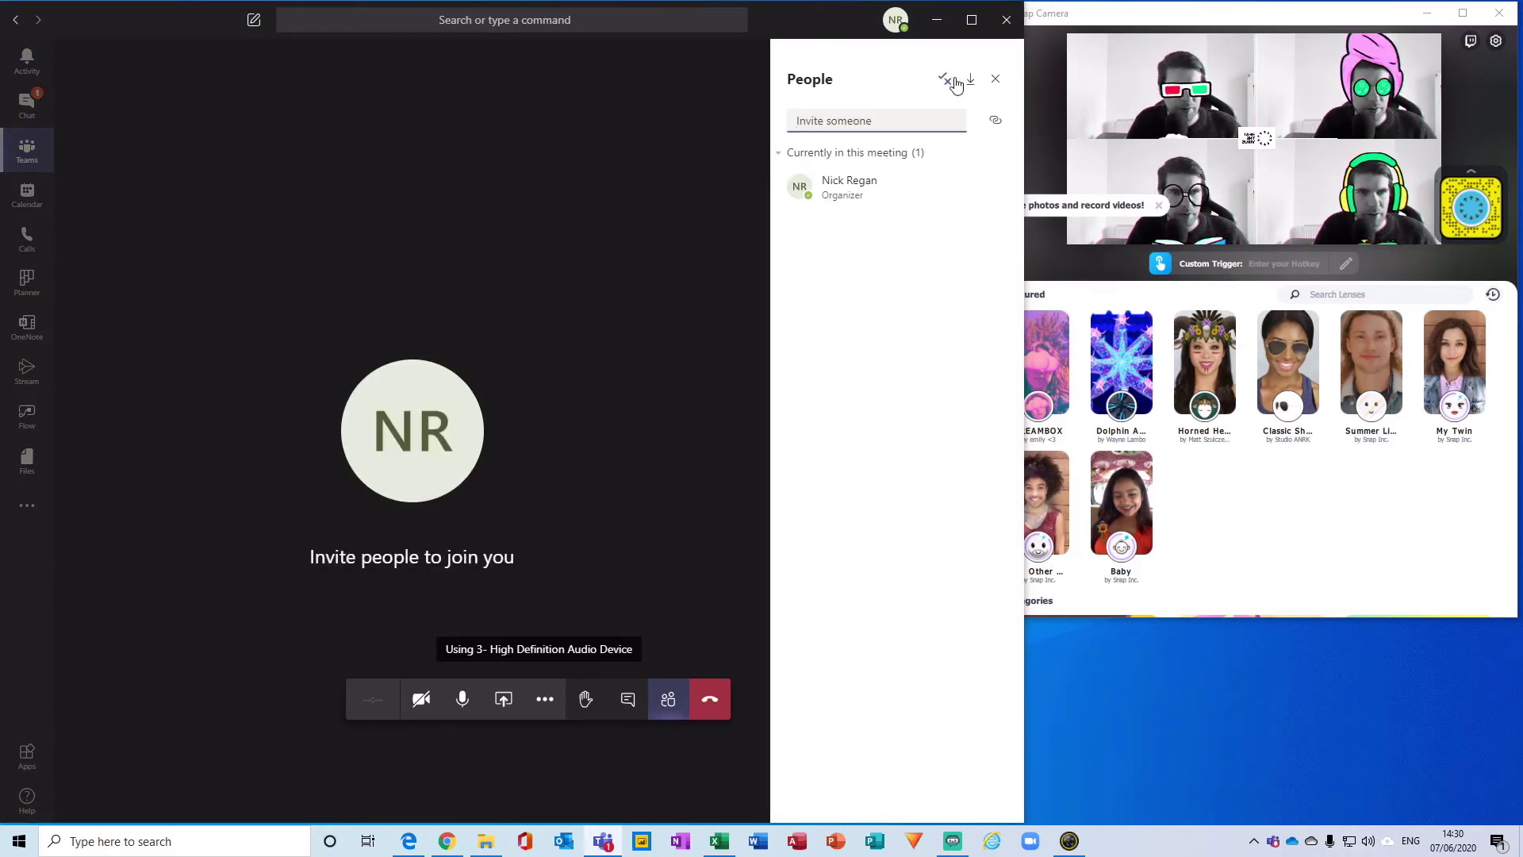
pyautogui.click(995, 80)
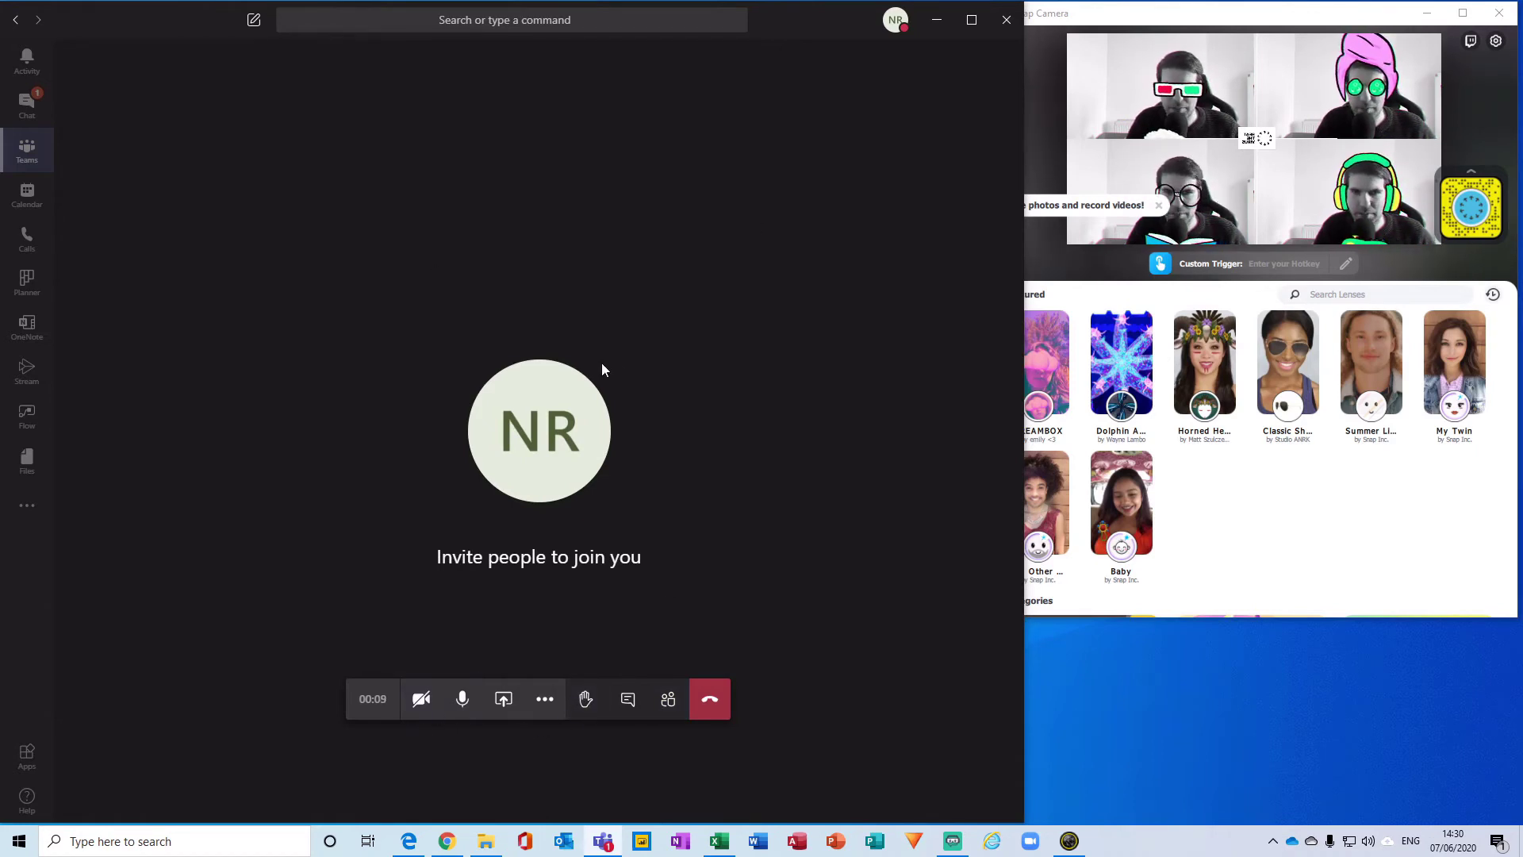
# Select Snap Camera as the camera in the meeting's device settings.
pyautogui.click(545, 701)
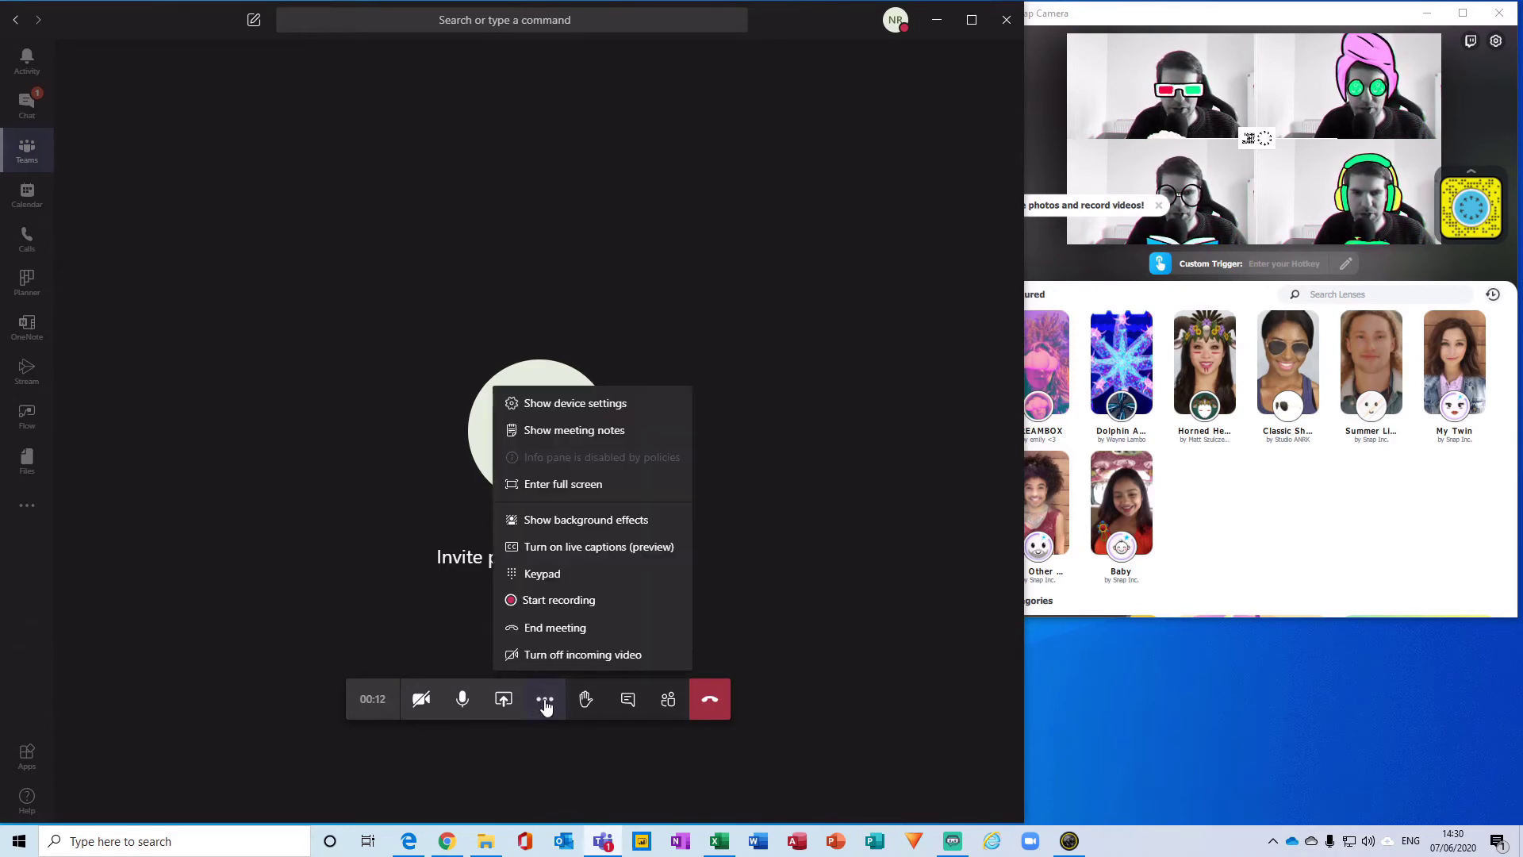
pyautogui.click(568, 405)
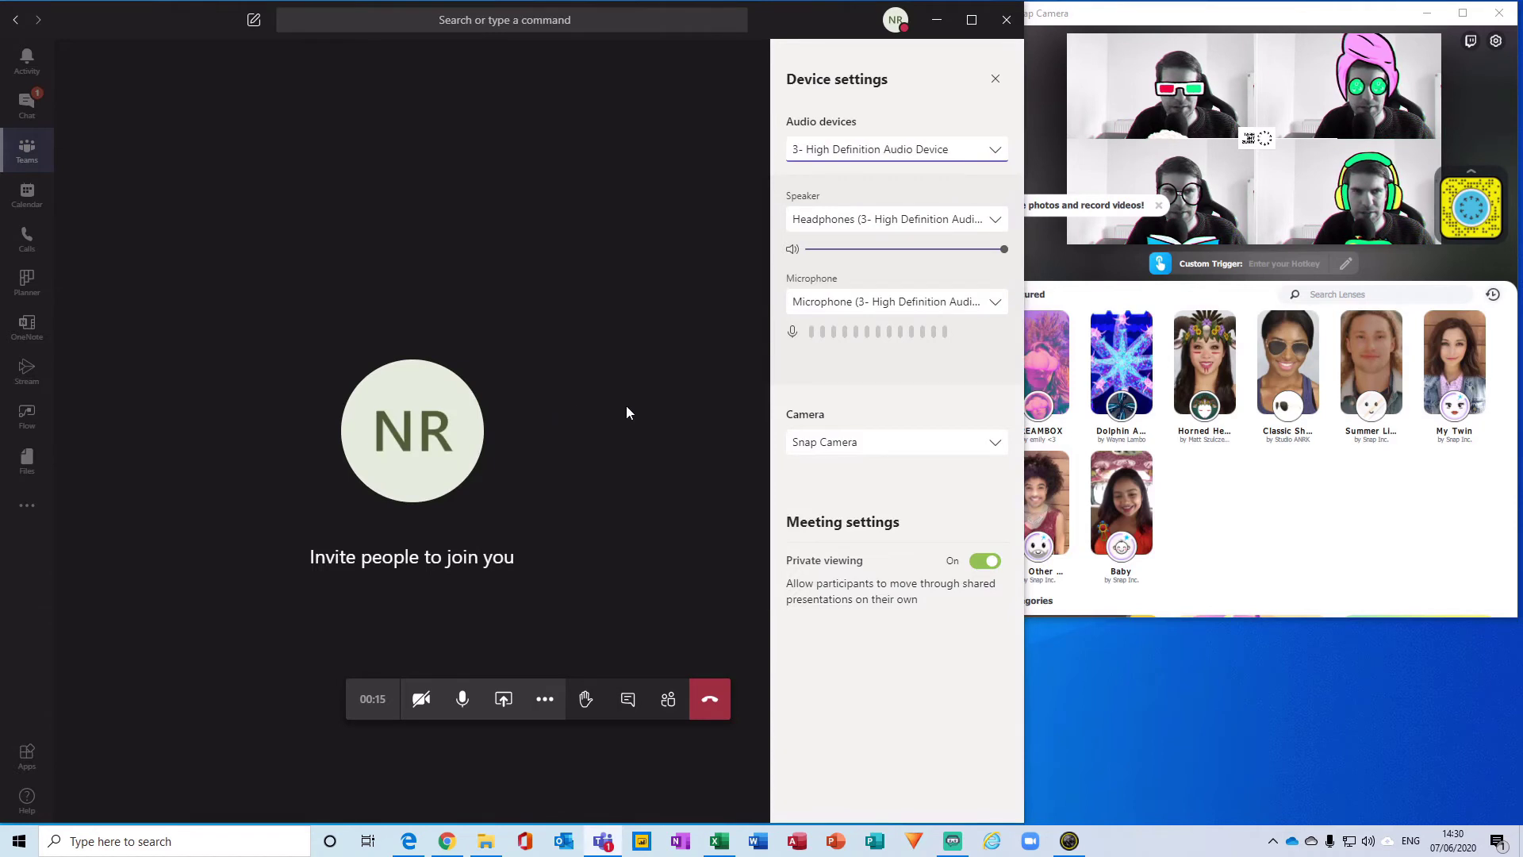
pyautogui.click(872, 449)
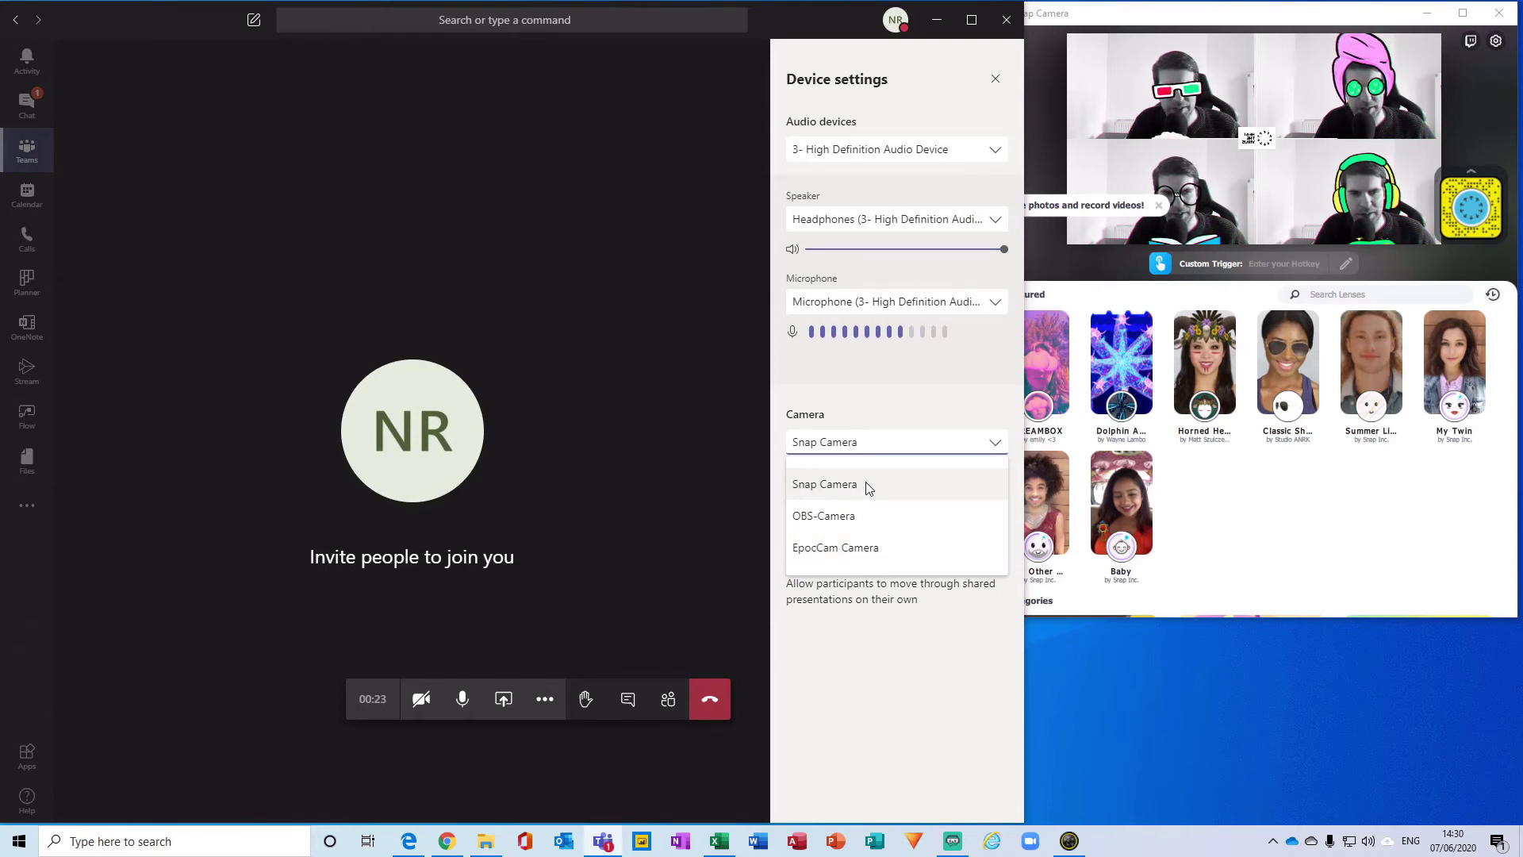
pyautogui.click(807, 482)
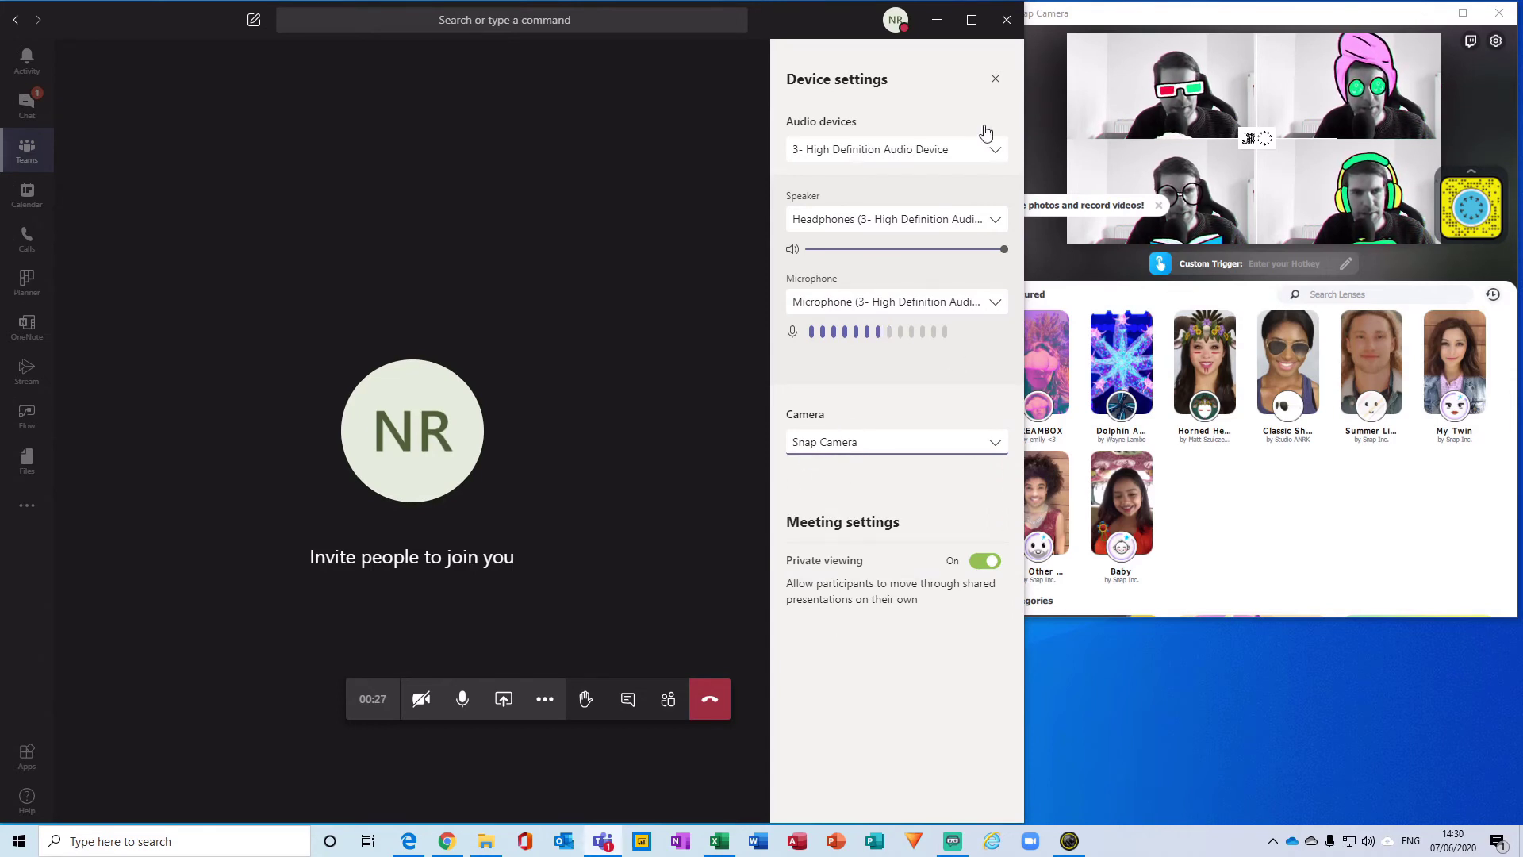
# Dismiss the device settings and turn on the camera in the meeting.
pyautogui.click(992, 77)
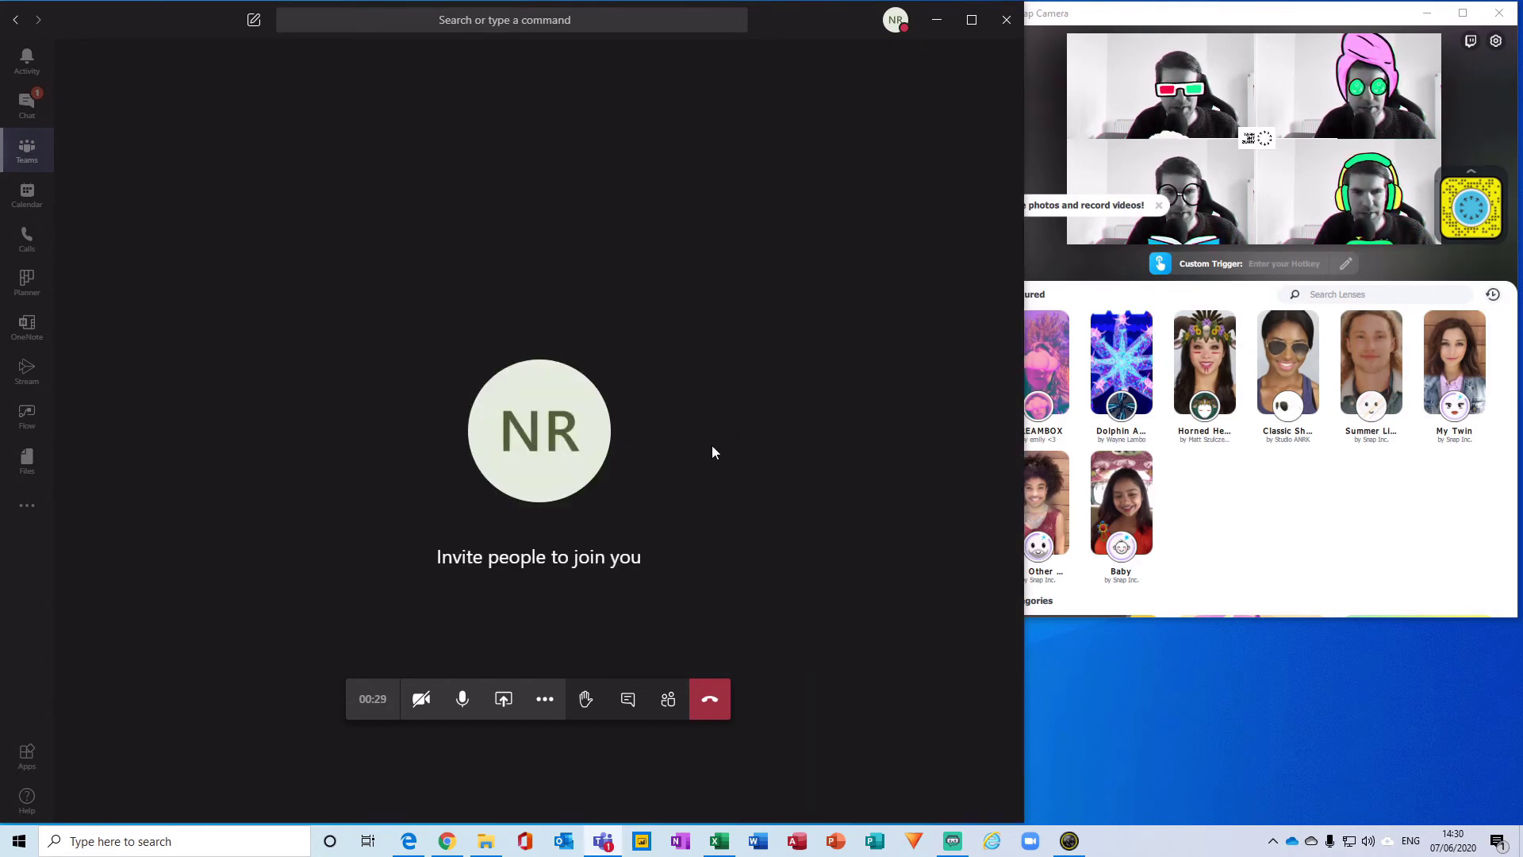
pyautogui.click(421, 698)
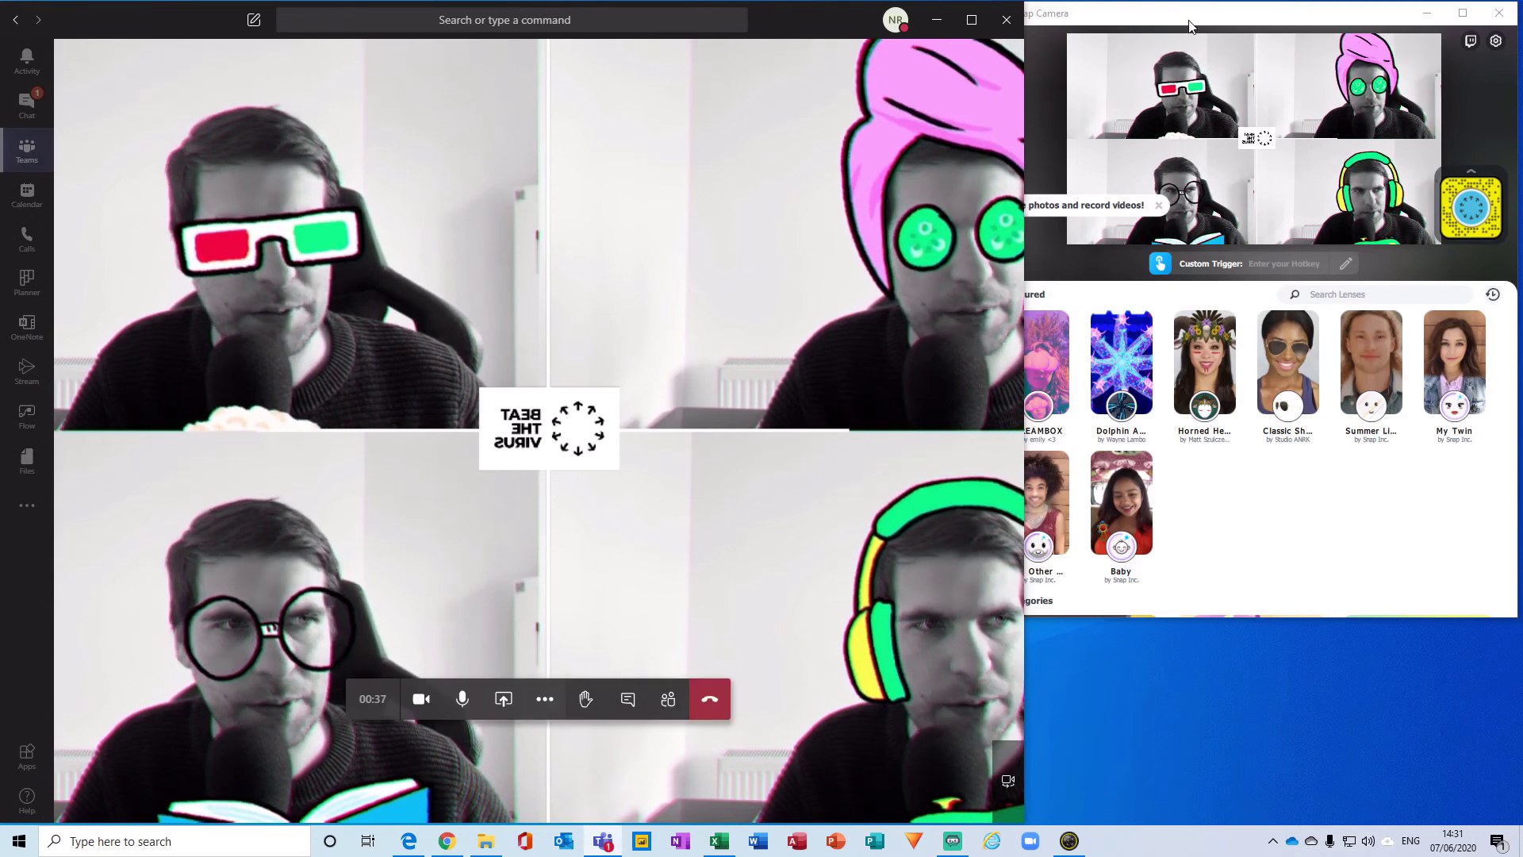
# In Snap Camera, open the favorites and switch the live video through mask, Frog Puppet and mask, ending on the BTV x Home Hobbies lens.
pyautogui.click(1125, 15)
pyautogui.click(1013, 40)
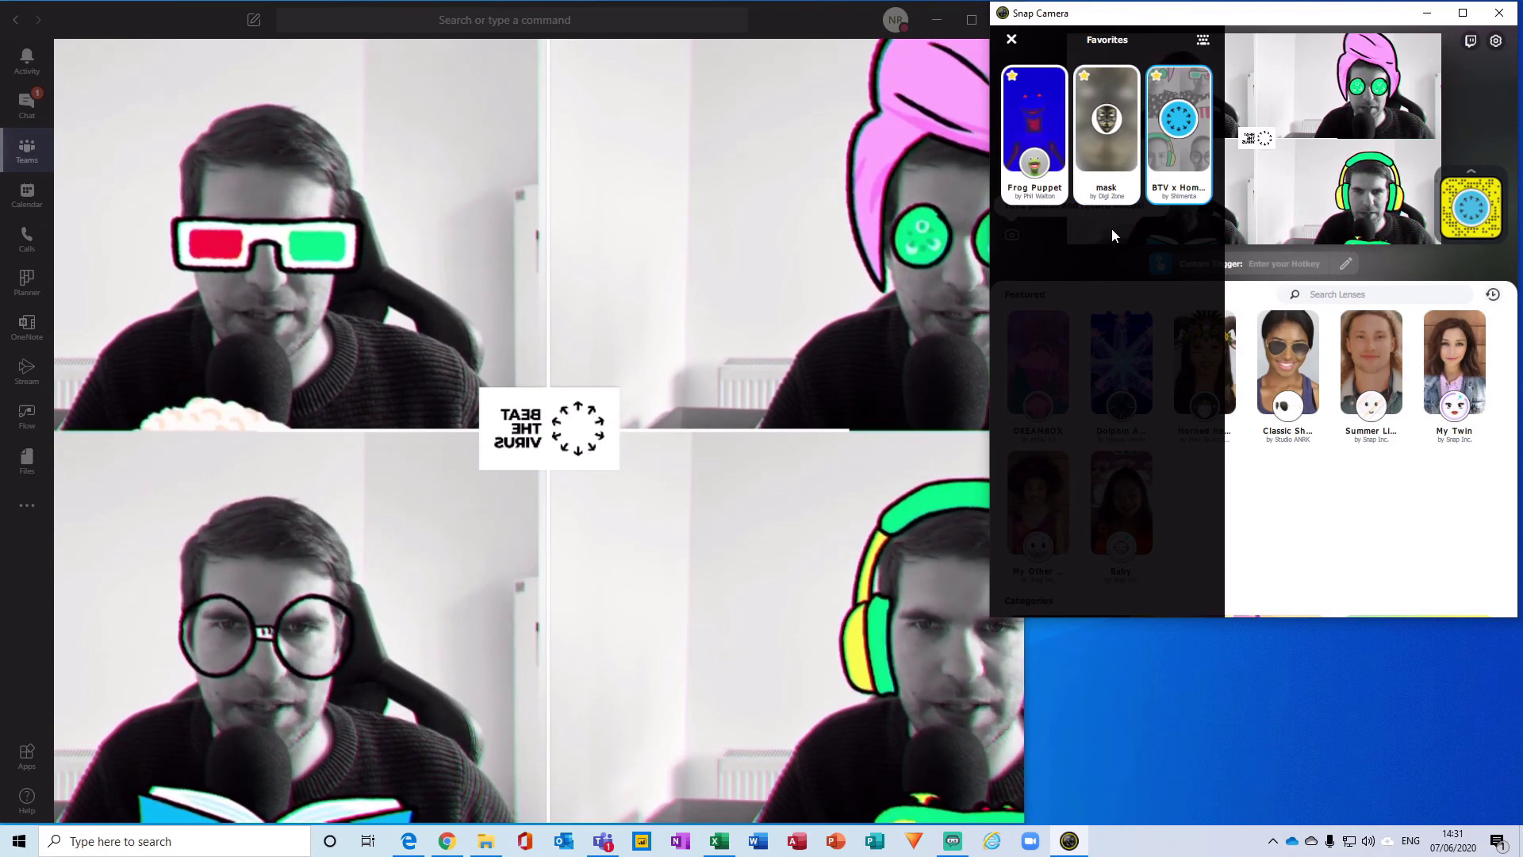
pyautogui.click(1098, 125)
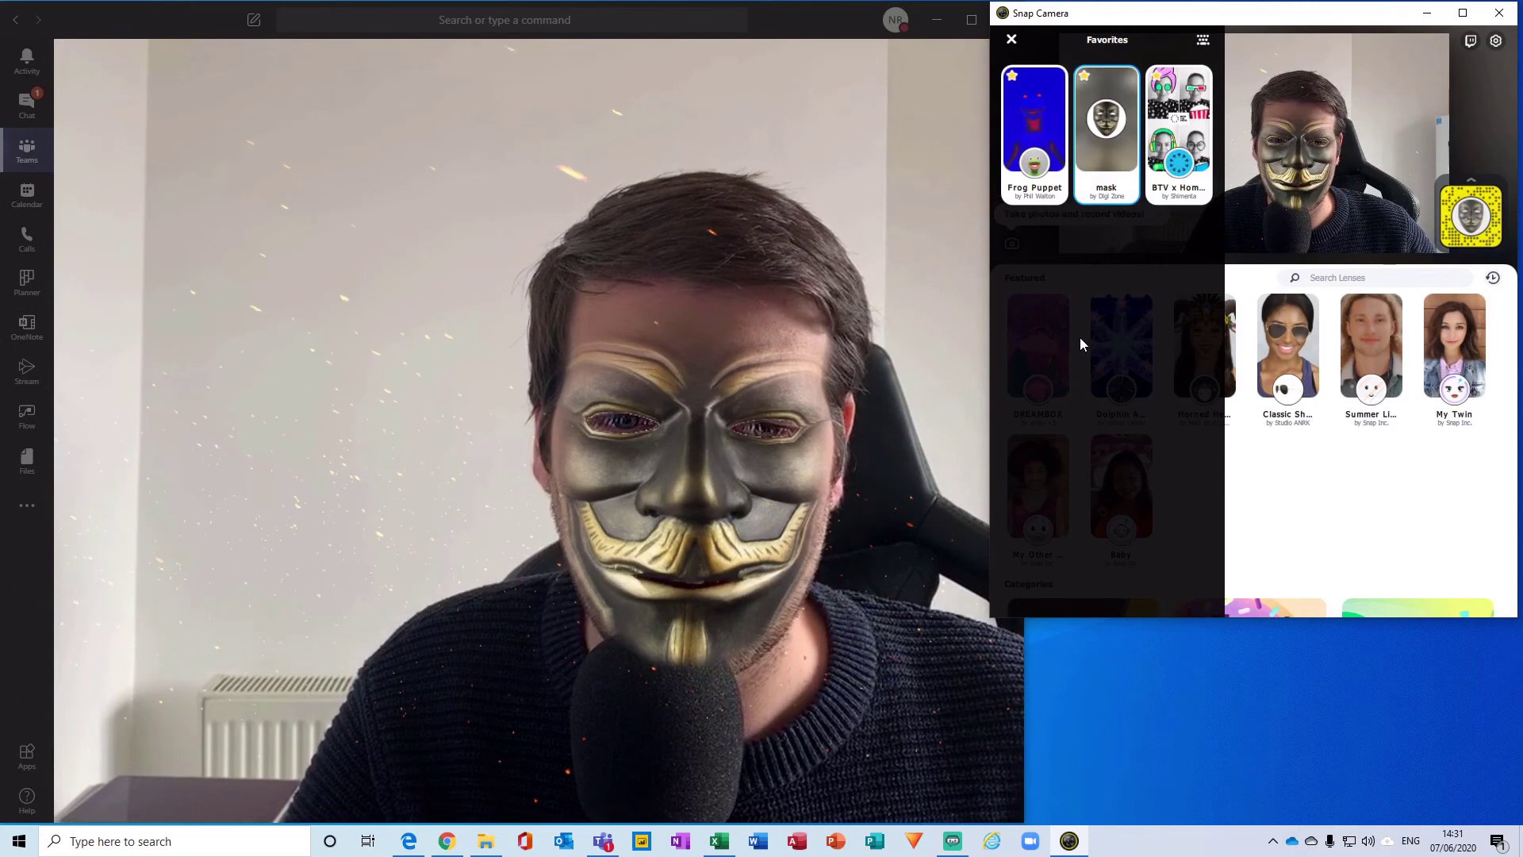
pyautogui.click(1034, 140)
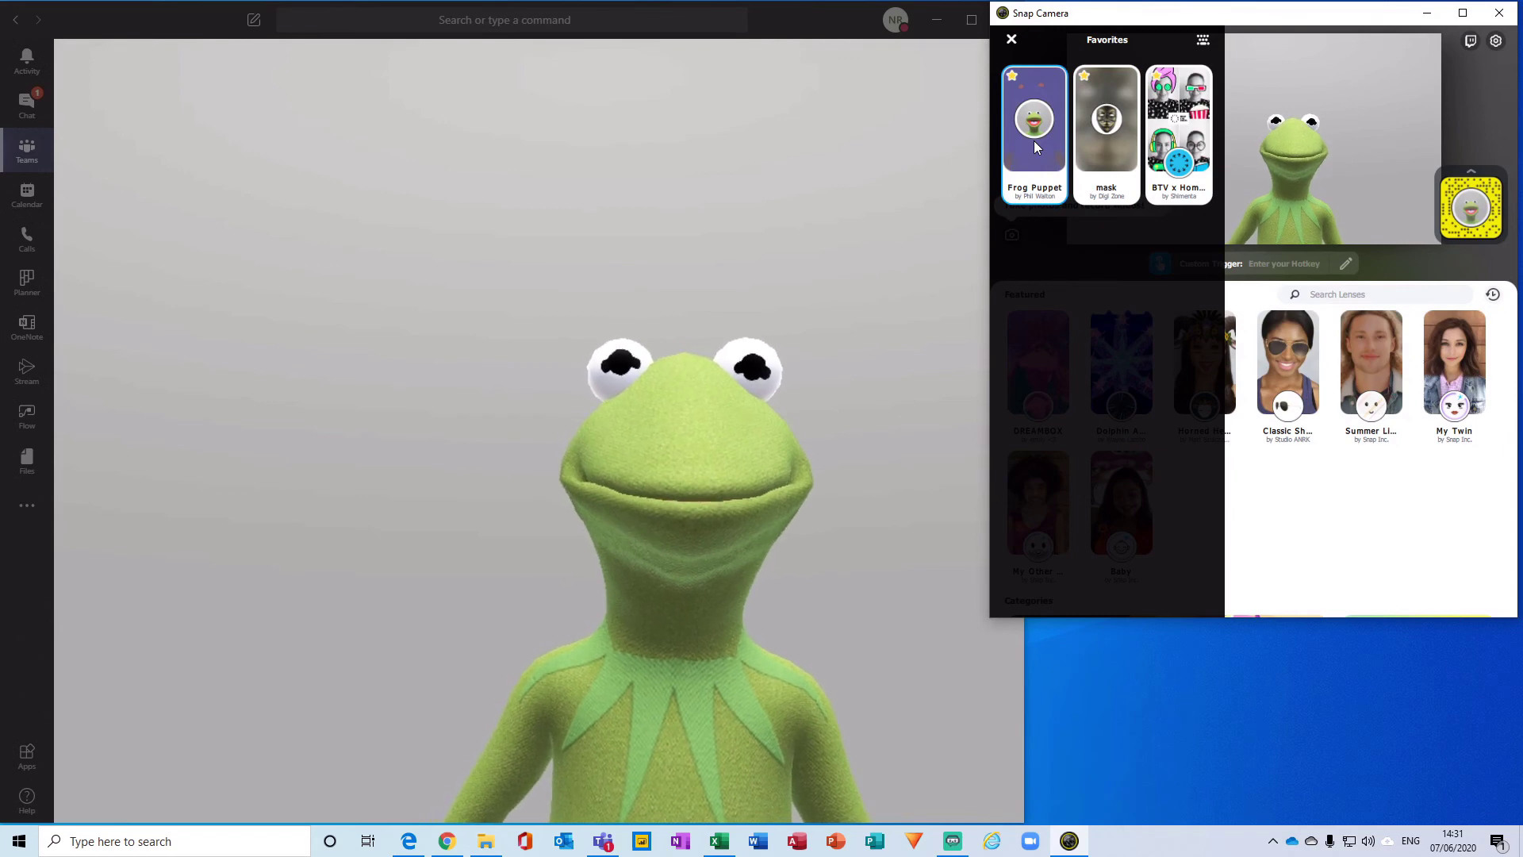
pyautogui.click(1127, 123)
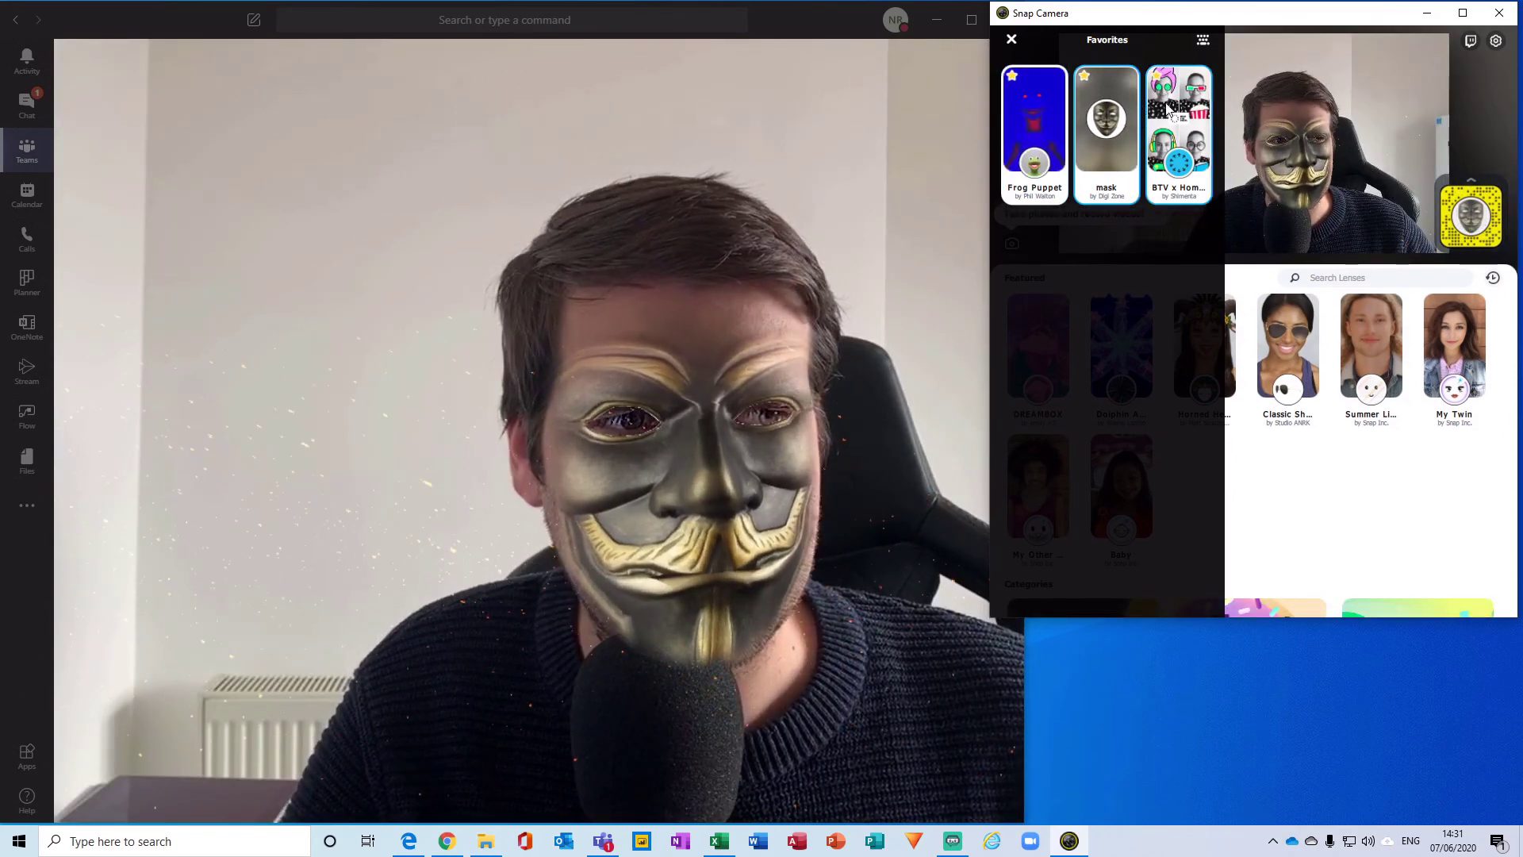
pyautogui.click(1176, 178)
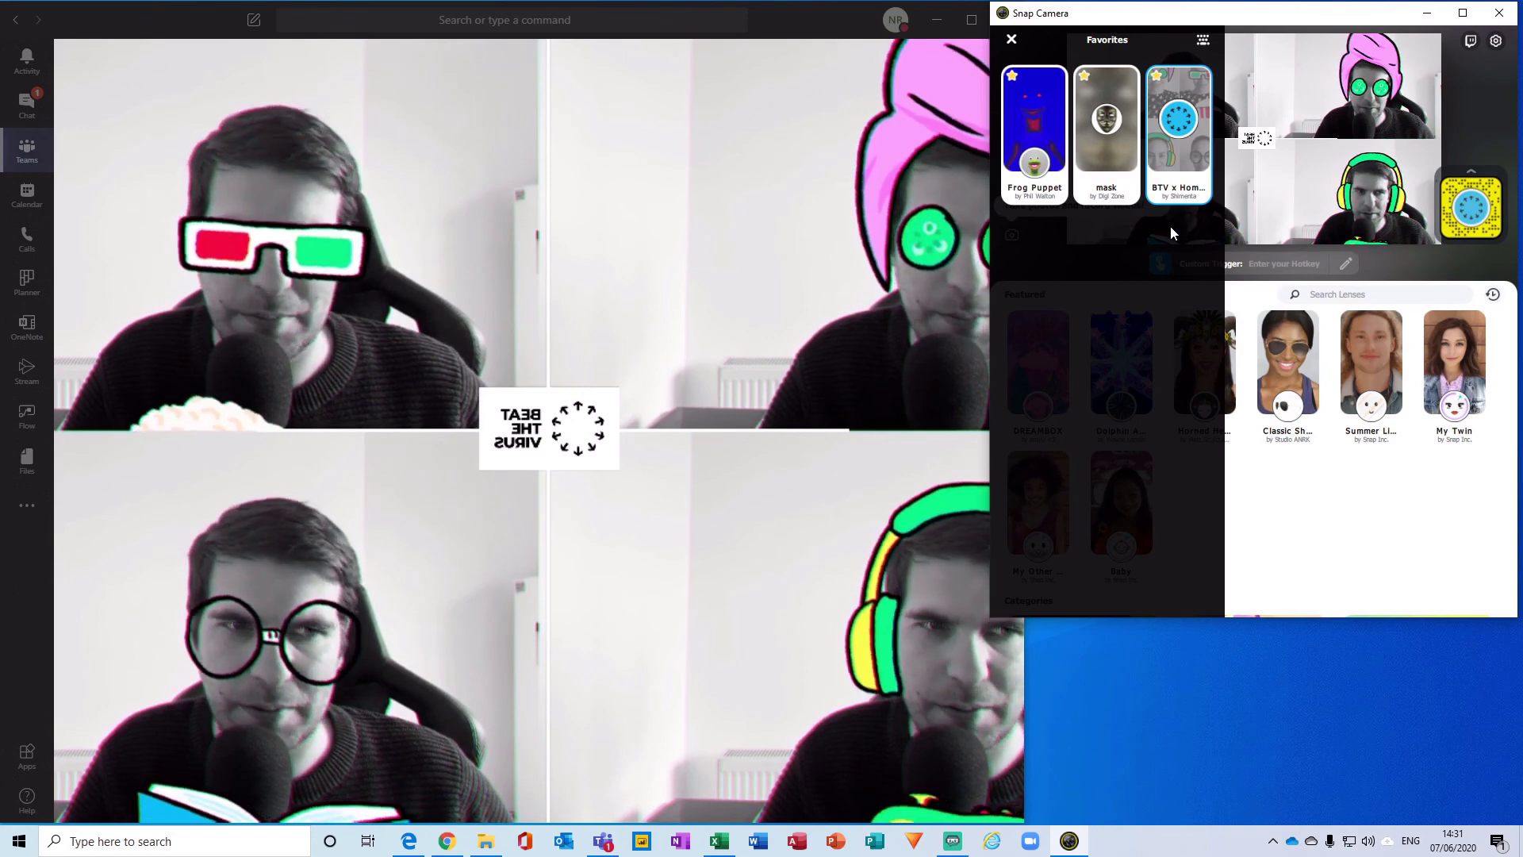
pyautogui.moveTo(792, 384)
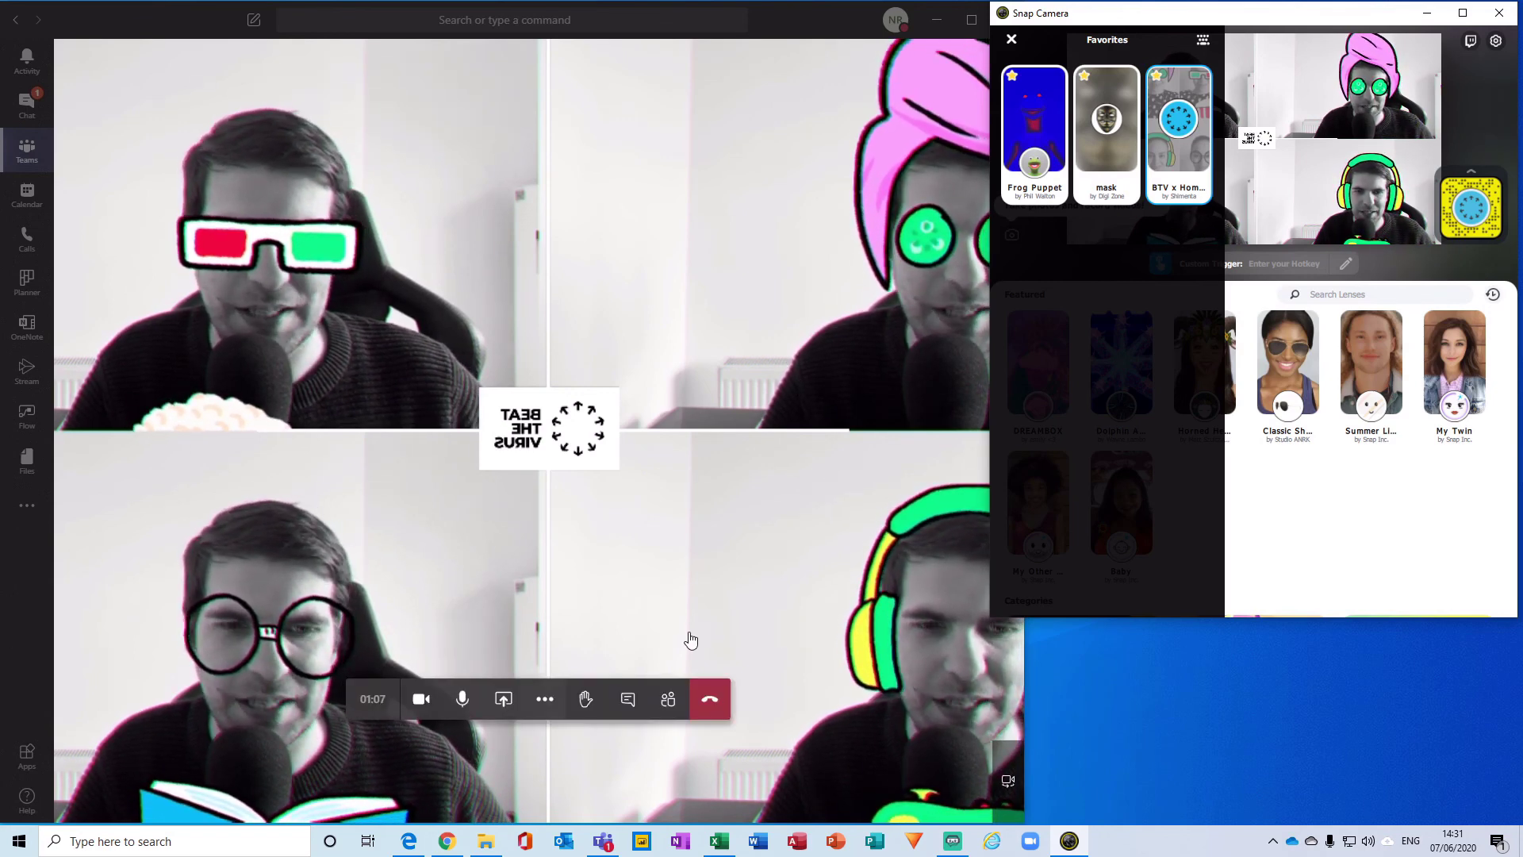